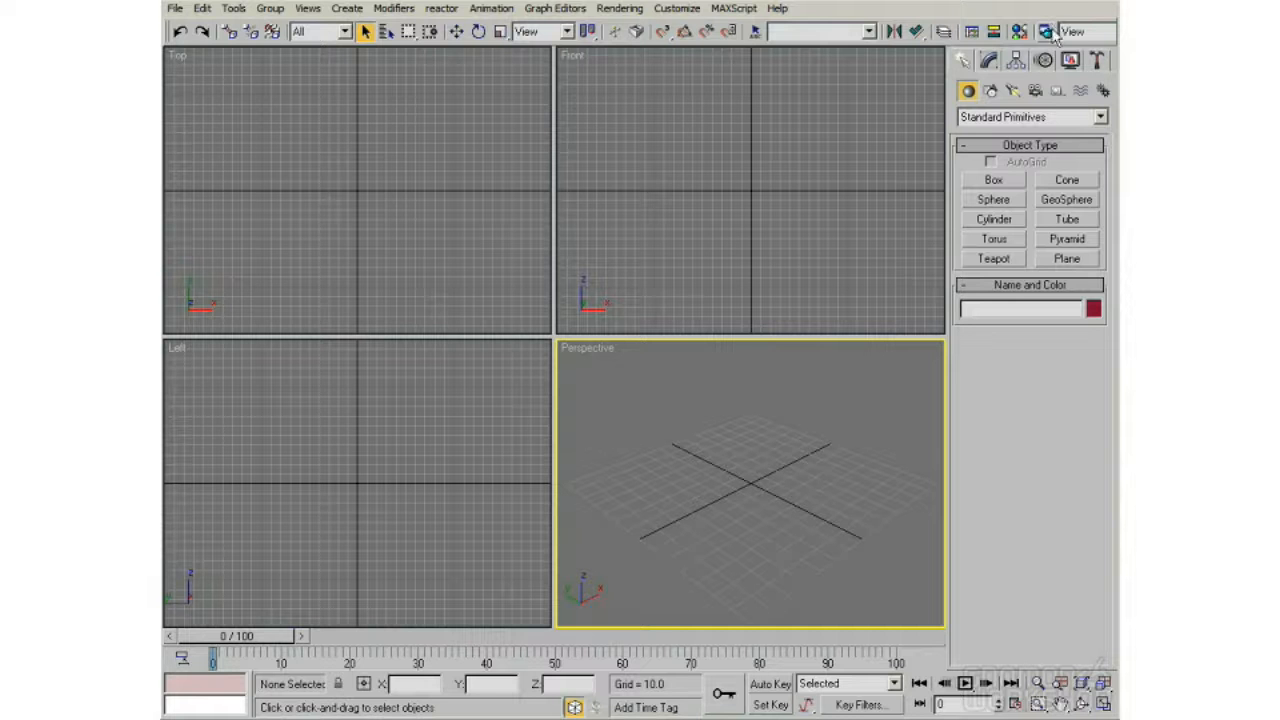
pyautogui.click(234, 8)
pyautogui.click(234, 8)
pyautogui.click(202, 8)
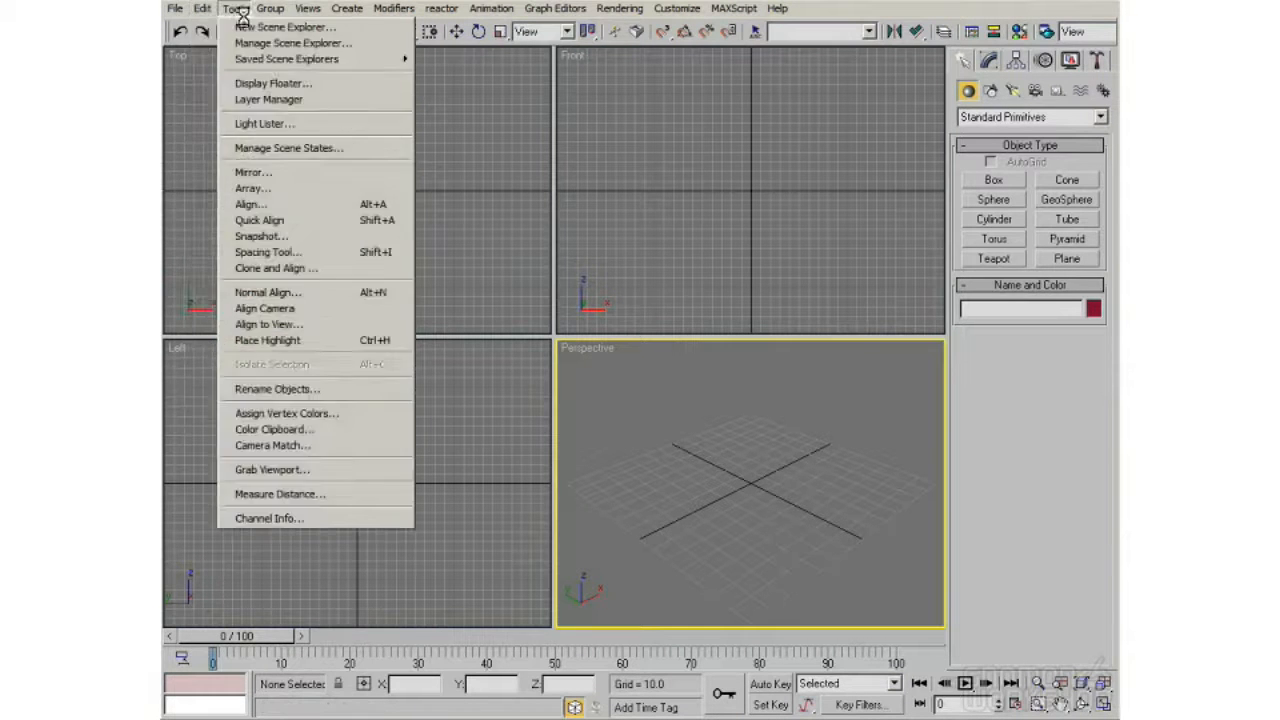
pyautogui.click(239, 9)
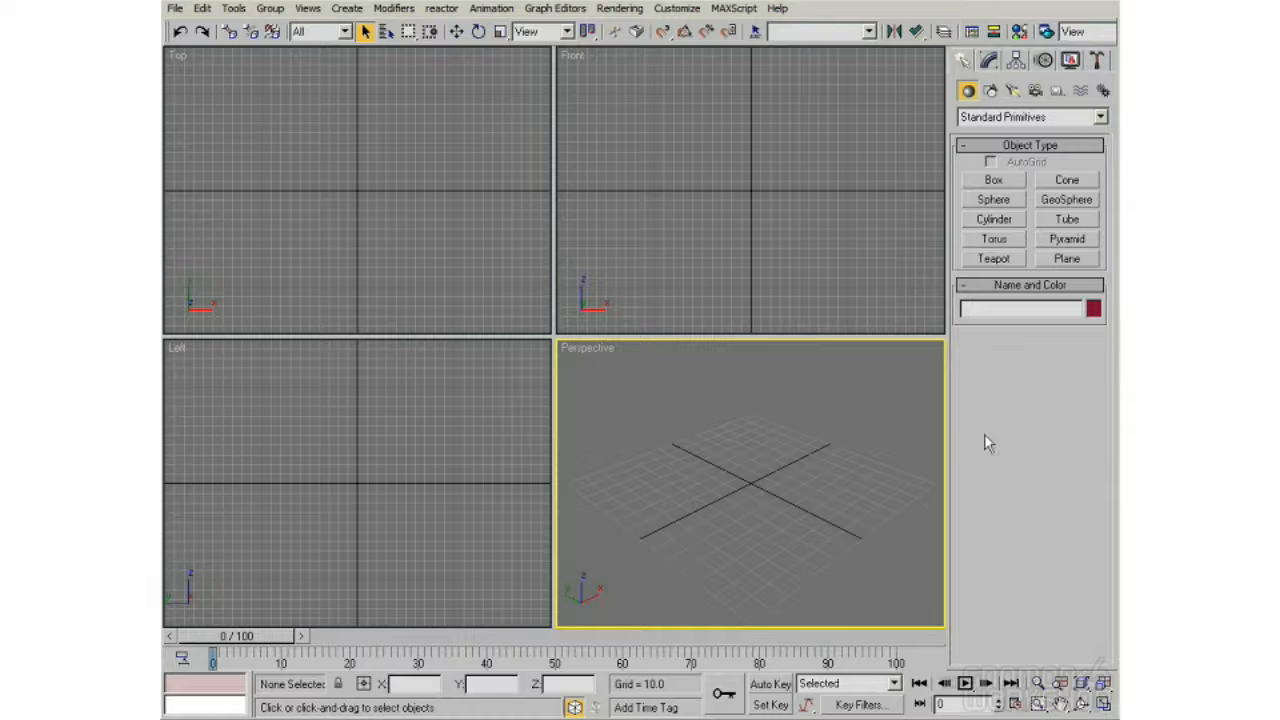
# Step: Look through the object creation categories and the list of geometry types, ending on Standard Primitives
pyautogui.click(990, 91)
pyautogui.click(1012, 91)
pyautogui.click(1035, 91)
pyautogui.click(1057, 91)
pyautogui.click(967, 91)
pyautogui.click(1057, 118)
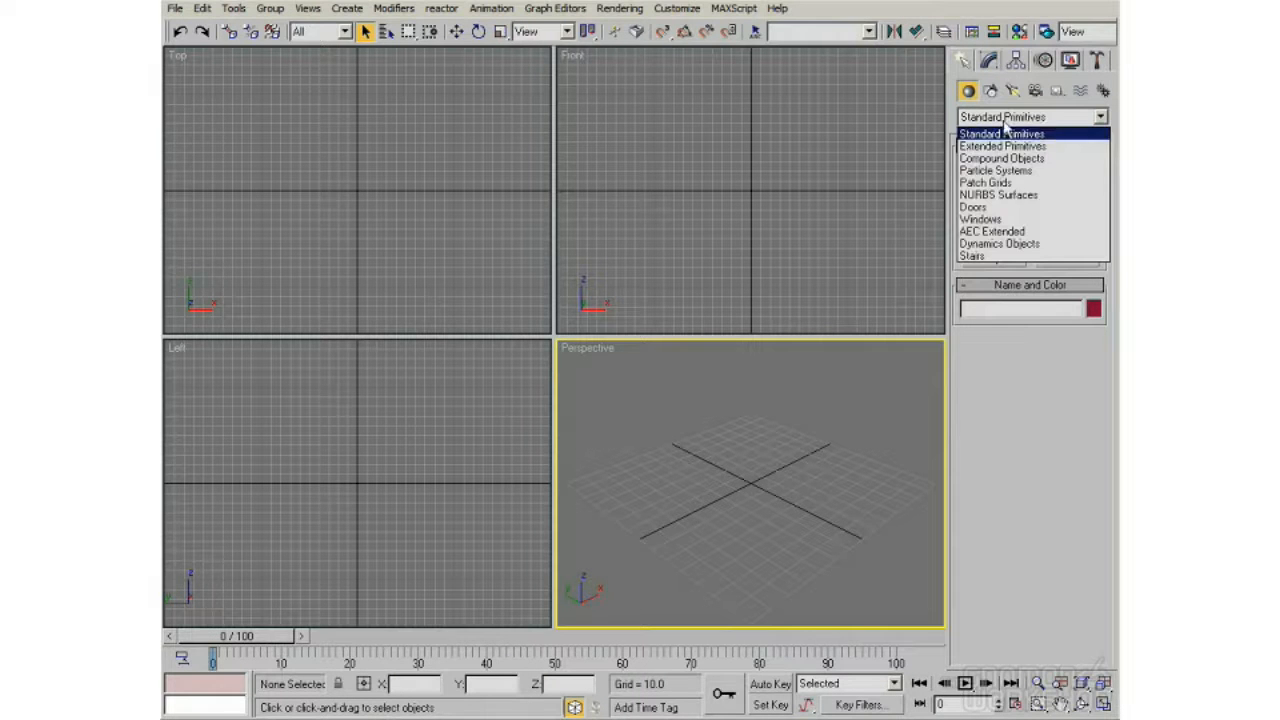
pyautogui.click(1004, 132)
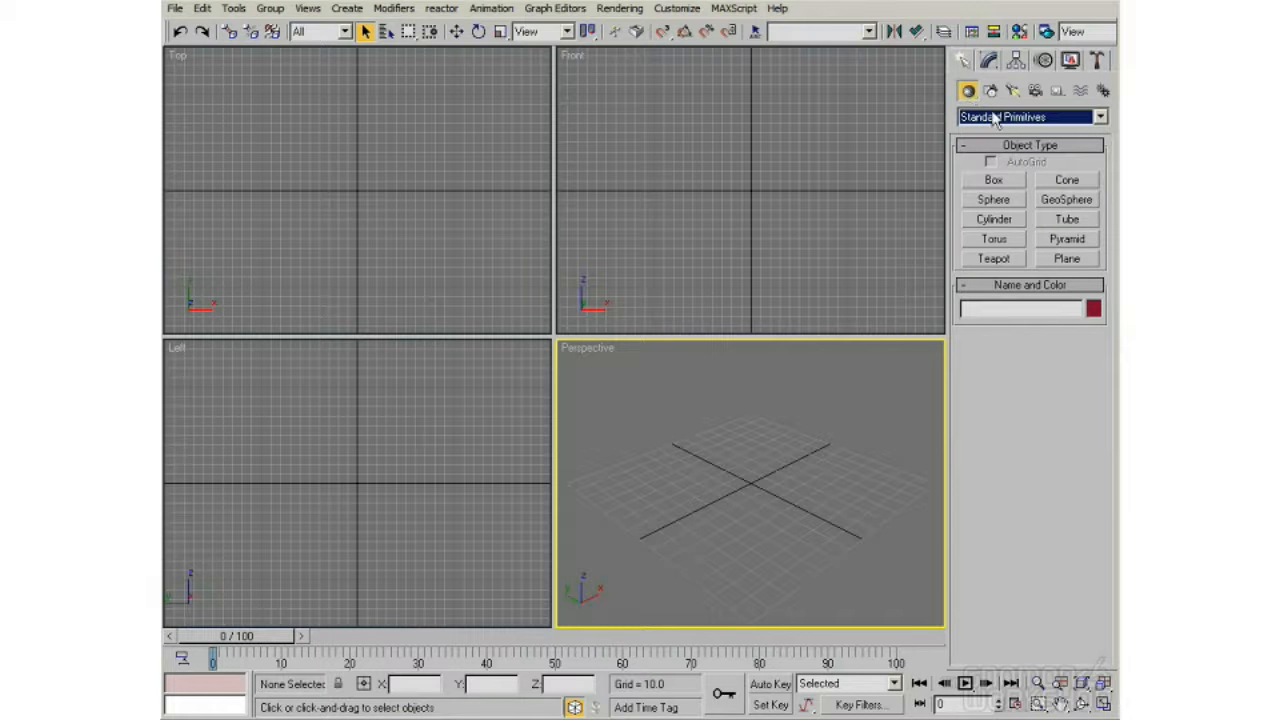
# Step: In the Top viewport, create a teapot of about 65 radius at the origin and a box about 25 × 144 × 92 behind it
pyautogui.click(994, 259)
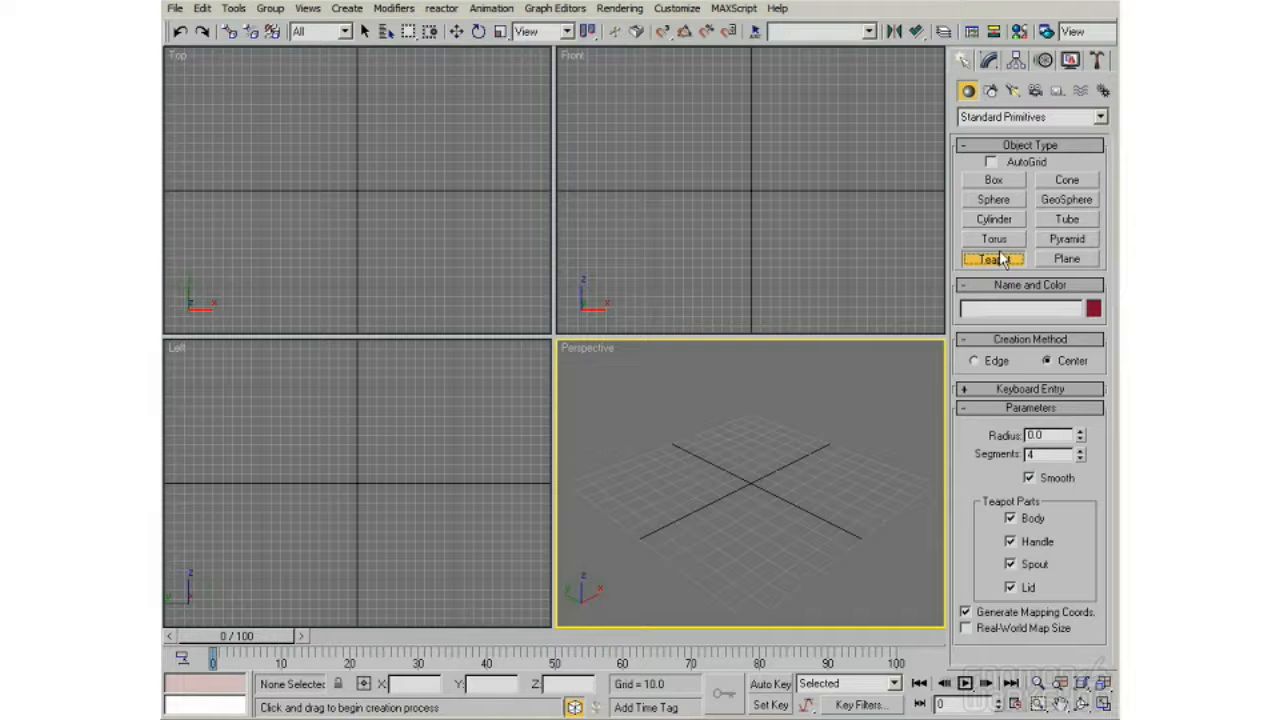
pyautogui.moveTo(355, 195); pyautogui.dragTo(419, 198)
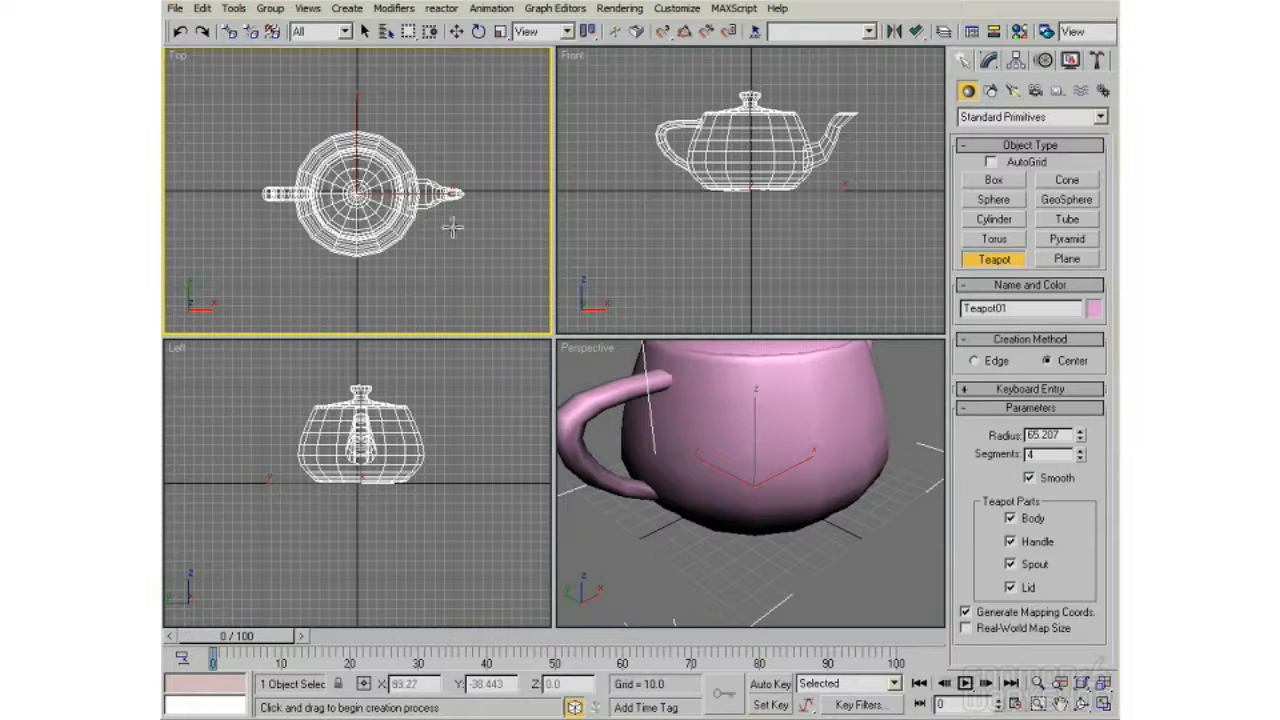
pyautogui.click(994, 180)
pyautogui.moveTo(296, 70); pyautogui.dragTo(434, 91)
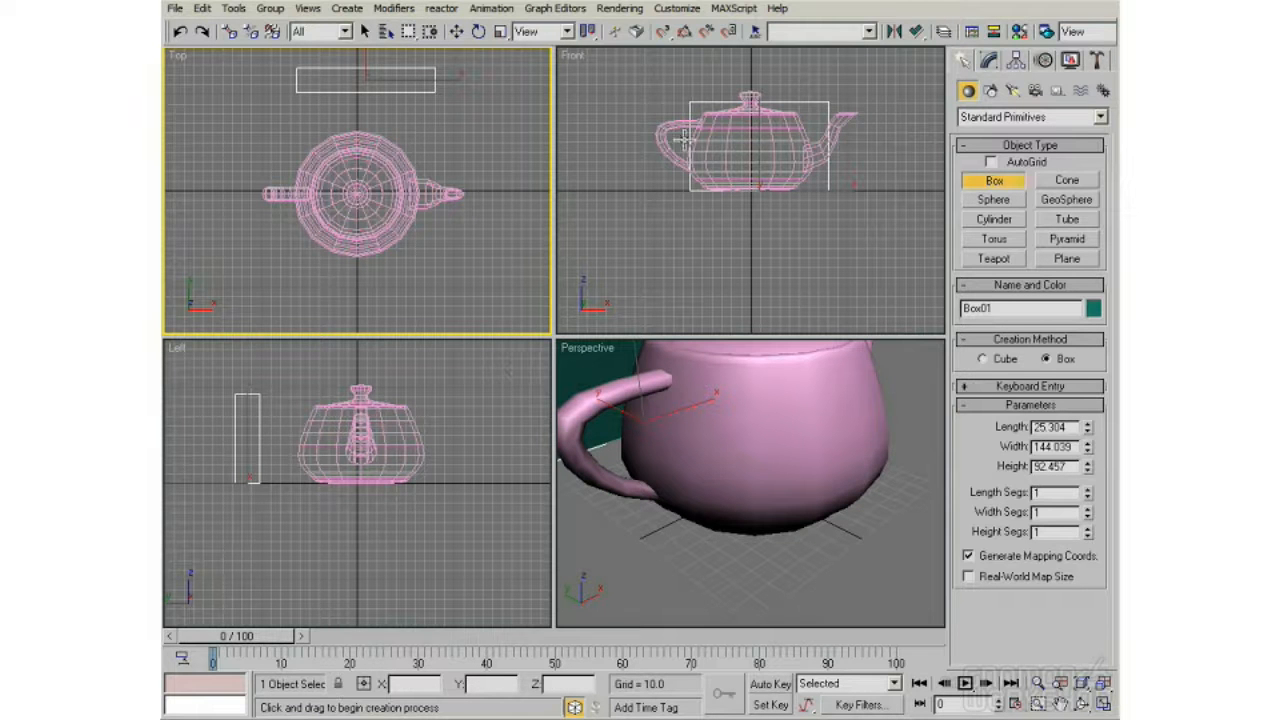
# Step: Scatter eleven smaller teapots of varying sizes around the large teapot in the Top viewport, and end teapot creation
pyautogui.click(993, 259)
pyautogui.moveTo(440, 166); pyautogui.dragTo(460, 198)
pyautogui.moveTo(335, 125); pyautogui.dragTo(341, 135)
pyautogui.moveTo(276, 127); pyautogui.dragTo(257, 179)
pyautogui.moveTo(234, 115); pyautogui.dragTo(243, 129)
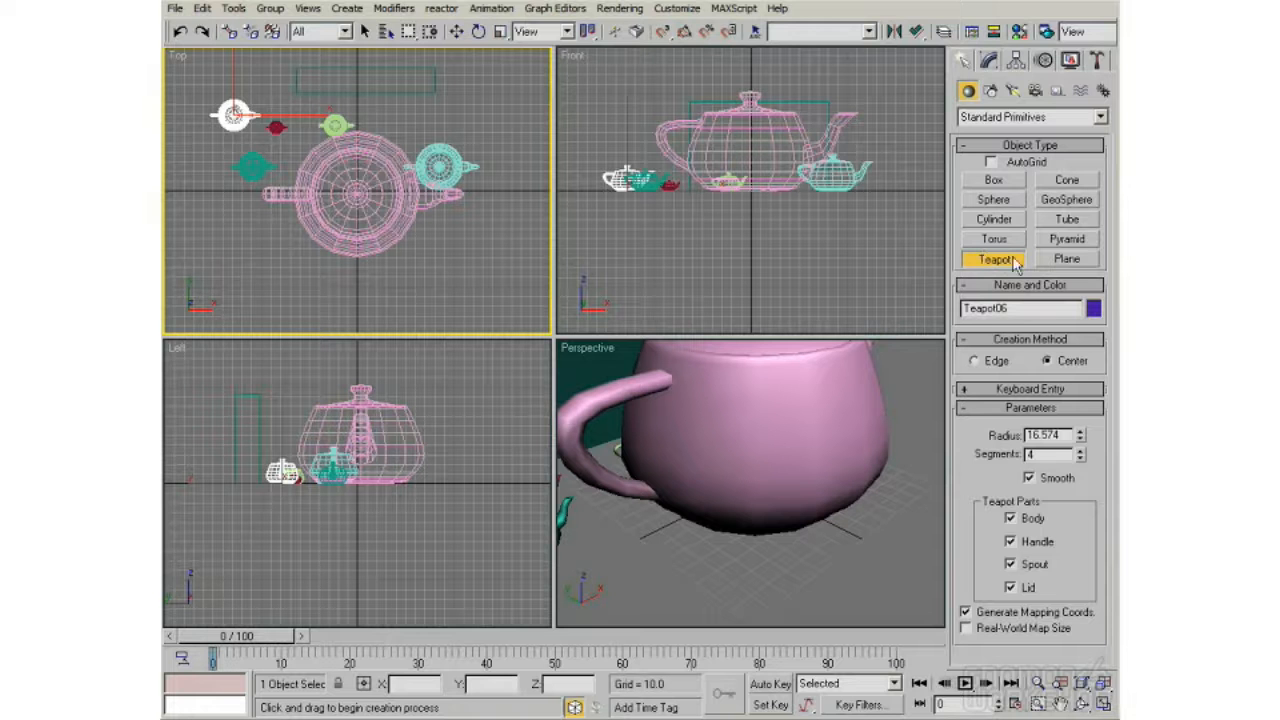
pyautogui.moveTo(300, 268); pyautogui.dragTo(311, 273)
pyautogui.moveTo(323, 284); pyautogui.dragTo(466, 240)
pyautogui.moveTo(285, 238); pyautogui.dragTo(268, 264)
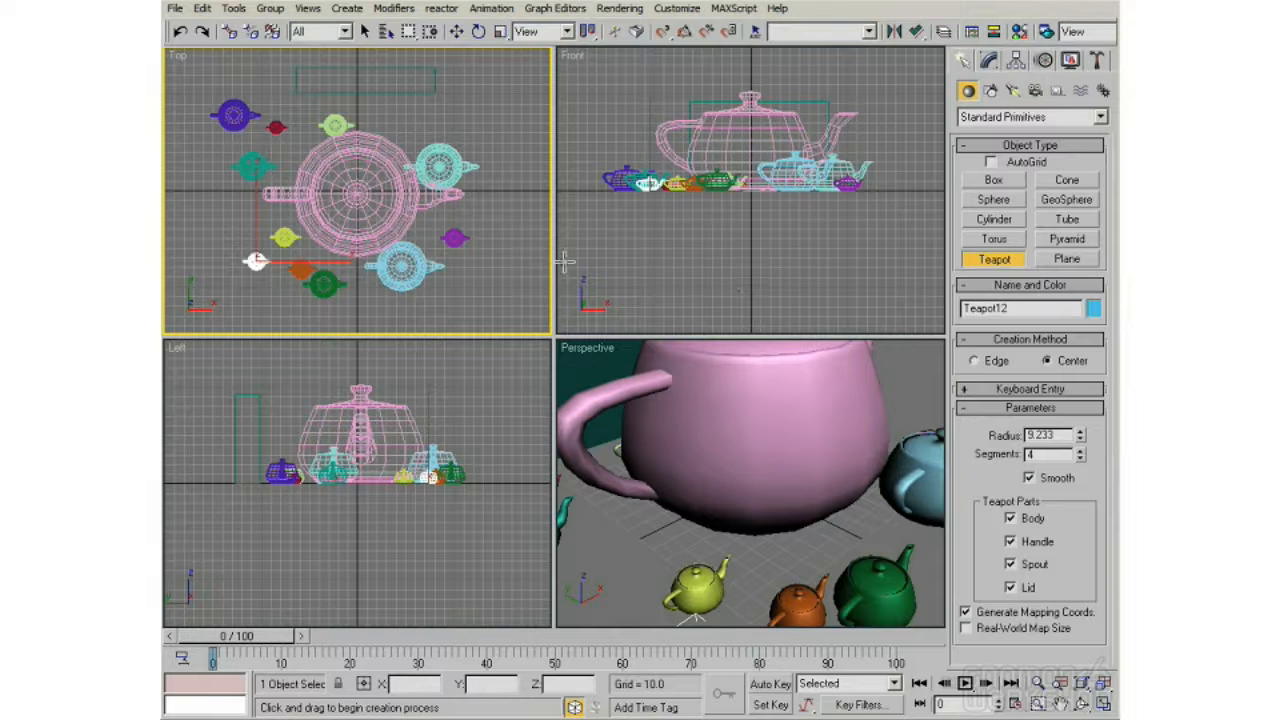
pyautogui.rightClick(508, 220)
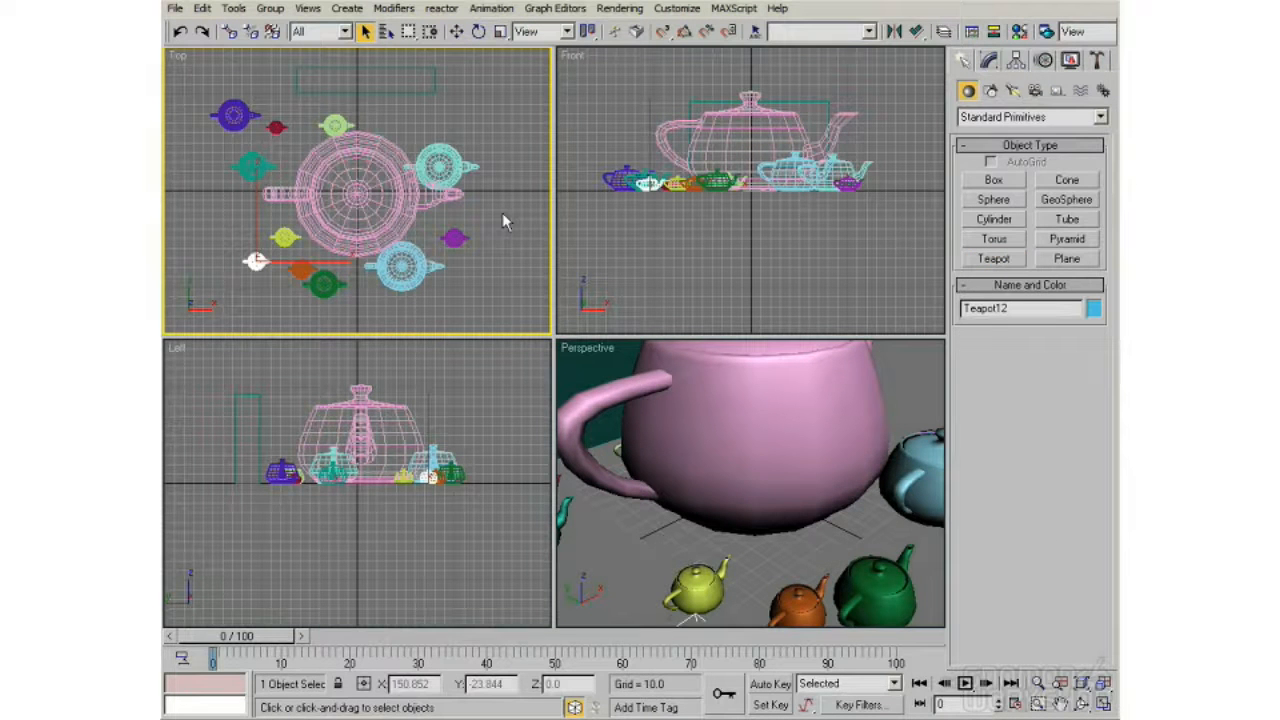
pyautogui.click(994, 258)
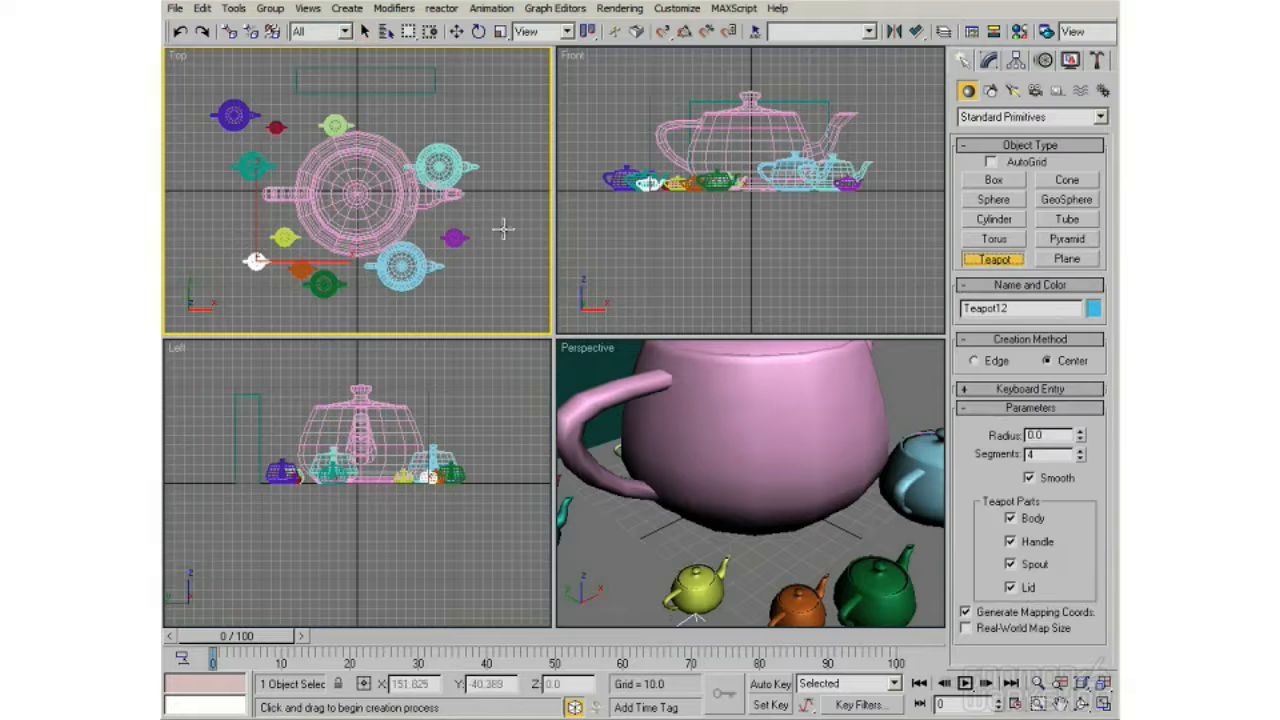
pyautogui.moveTo(457, 285); pyautogui.dragTo(540, 270)
pyautogui.rightClick(540, 270)
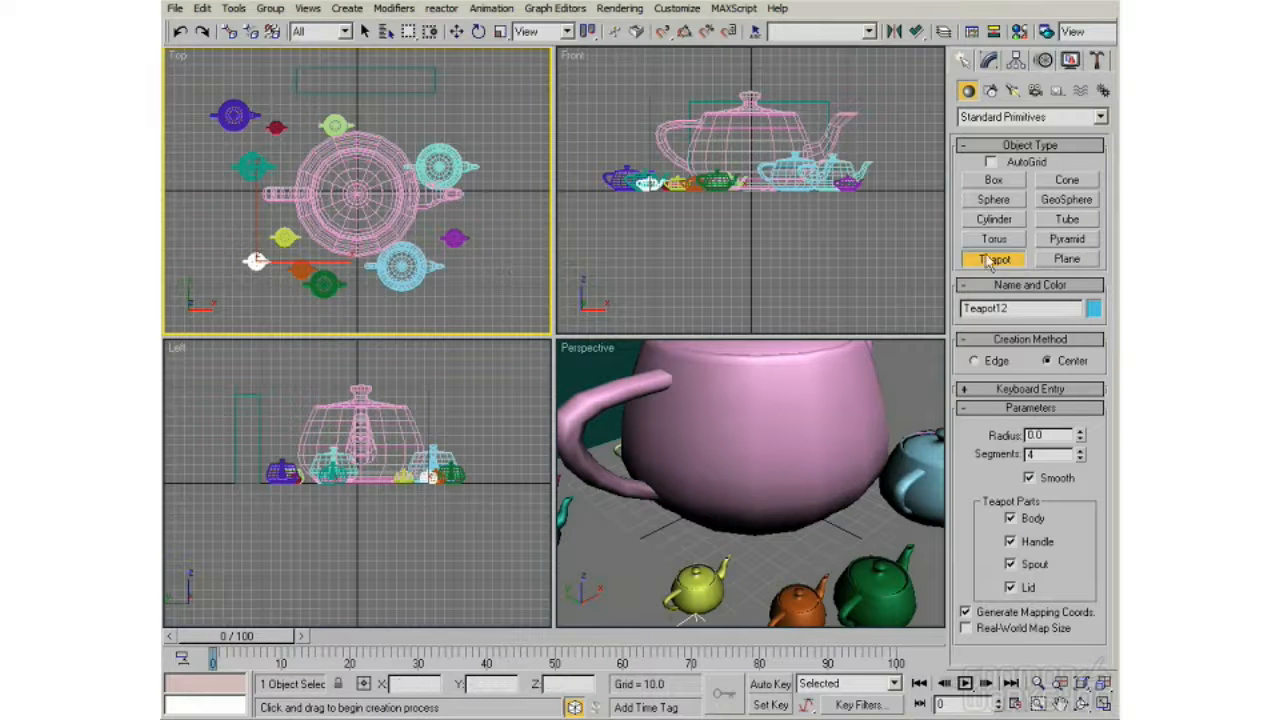
pyautogui.rightClick(534, 250)
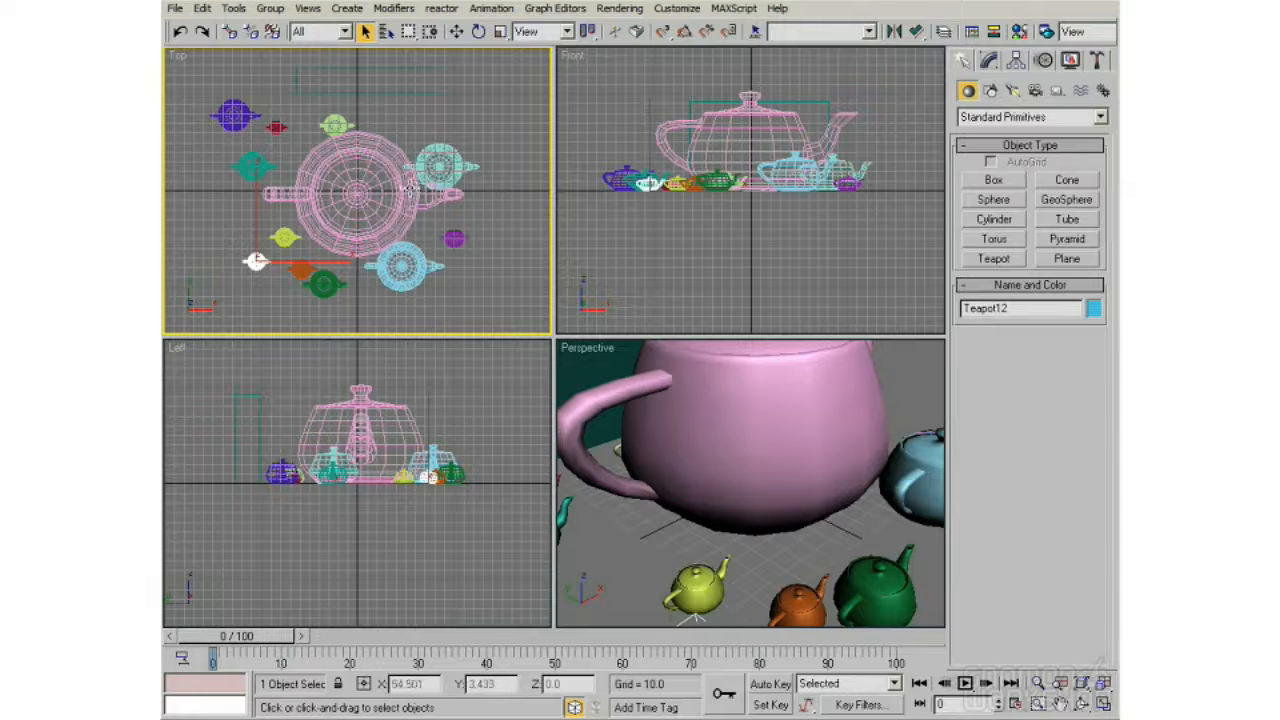
# Step: Pan the Top, Front, Left and Perspective viewports slightly
pyautogui.moveTo(355, 180); pyautogui.dragTo(375, 200, button='middle')
pyautogui.moveTo(751, 162); pyautogui.dragTo(743, 195, button='middle')
pyautogui.moveTo(393, 426); pyautogui.dragTo(397, 499, button='middle')
pyautogui.moveTo(645, 450); pyautogui.dragTo(760, 399, button='middle')
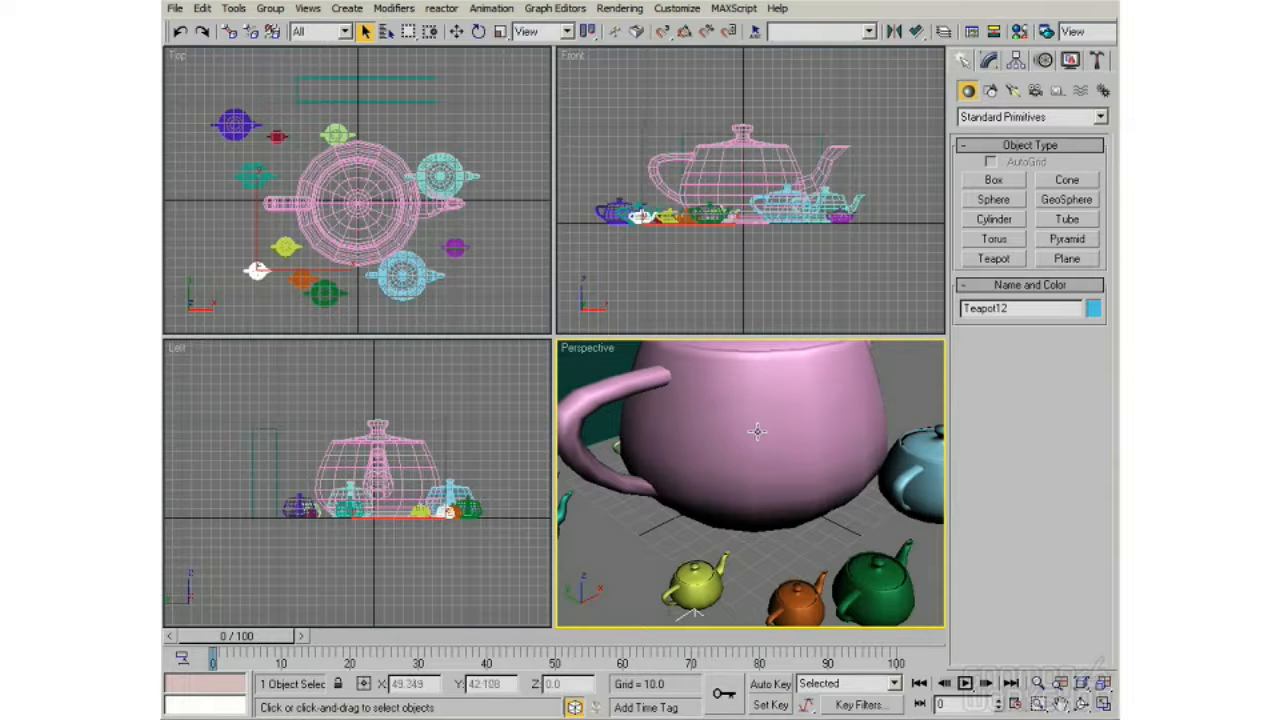
# Step: Zoom out the Perspective viewport to view the box and surrounding teapots, and zoom the Top viewport out and back in
pyautogui.scroll(-5, 726, 449)
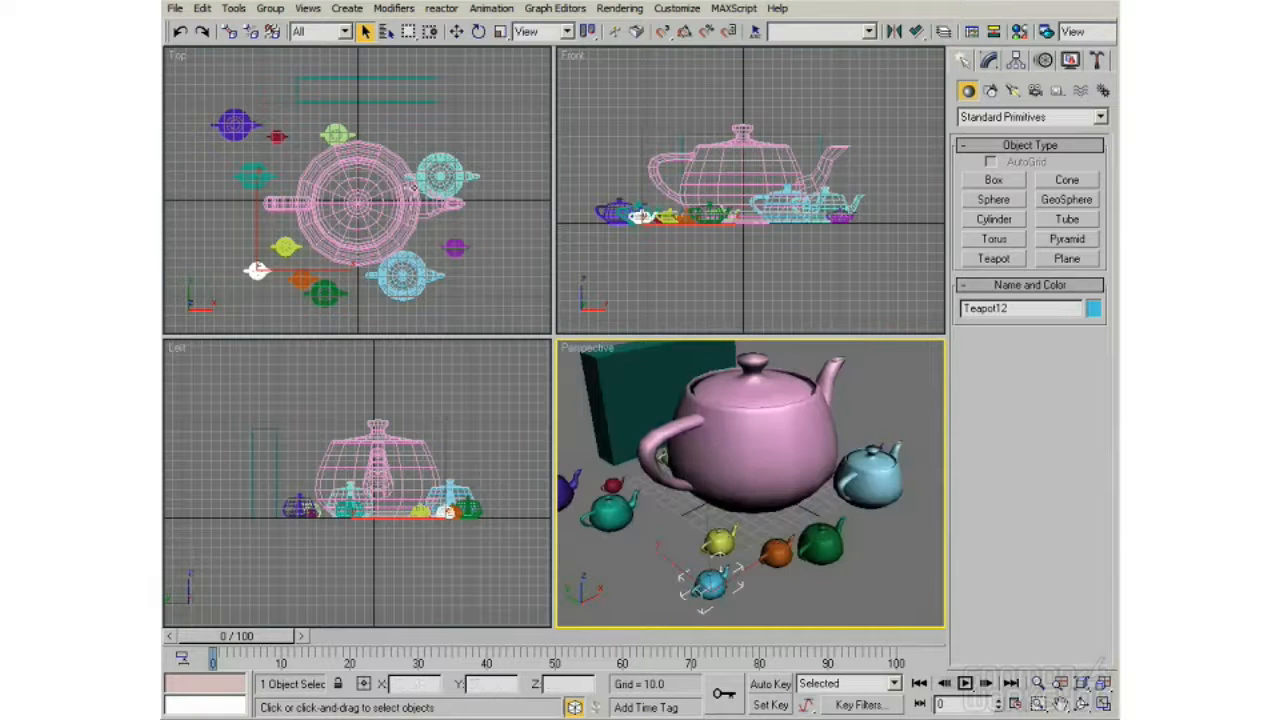
pyautogui.scroll(-5, 401, 170)
pyautogui.scroll(2, 401, 170)
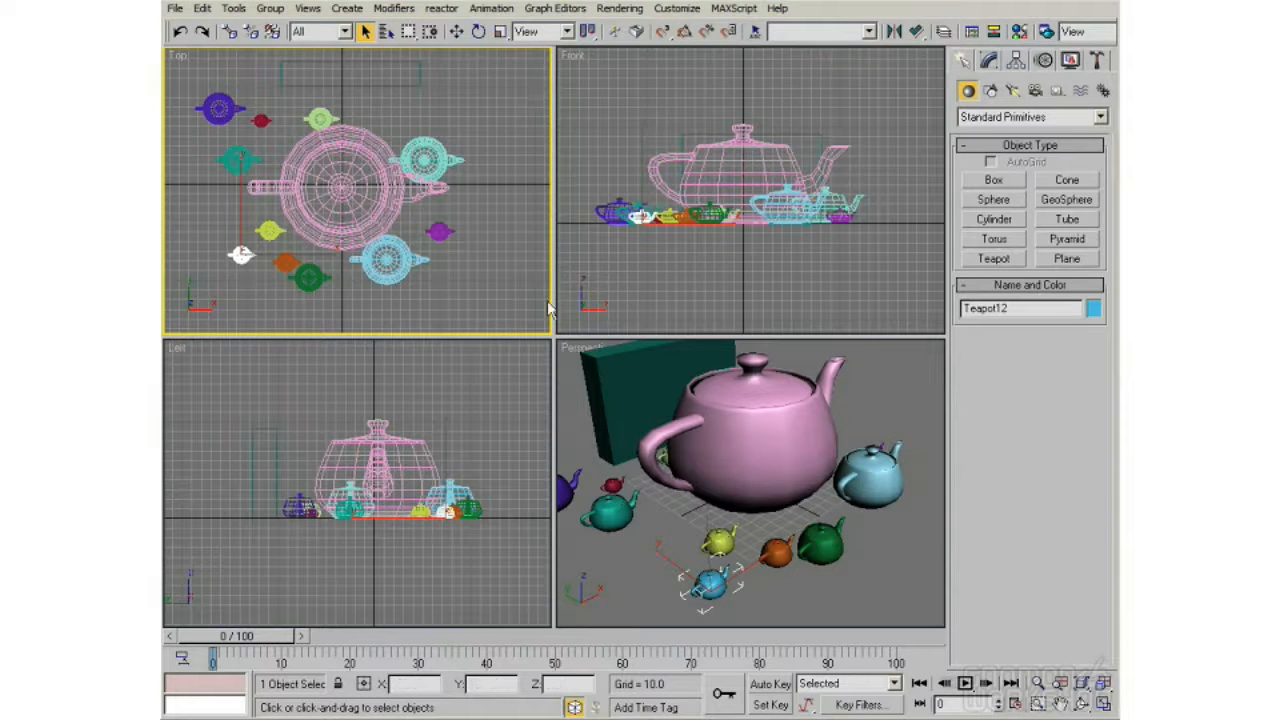
pyautogui.scroll(-3, 702, 438)
pyautogui.scroll(3, 702, 438)
pyautogui.scroll(-5, 340, 175)
pyautogui.scroll(5, 340, 175)
# Step: Activate the Perspective viewport without changing the selection, and pan and orbit it around the large teapot
pyautogui.rightClick(867, 397)
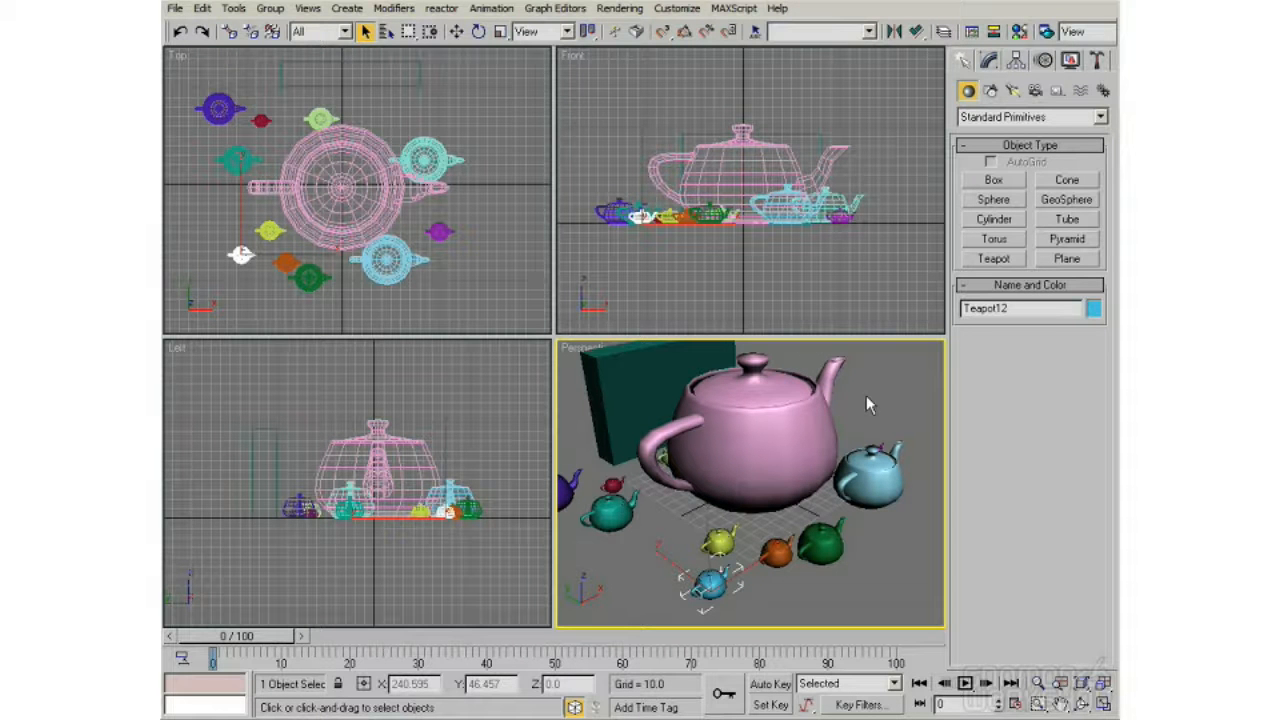
pyautogui.moveTo(741, 434)
pyautogui.mouseDown(button='middle')
pyautogui.moveTo(763, 446)
pyautogui.moveTo(746, 441)
pyautogui.mouseUp(button='middle')
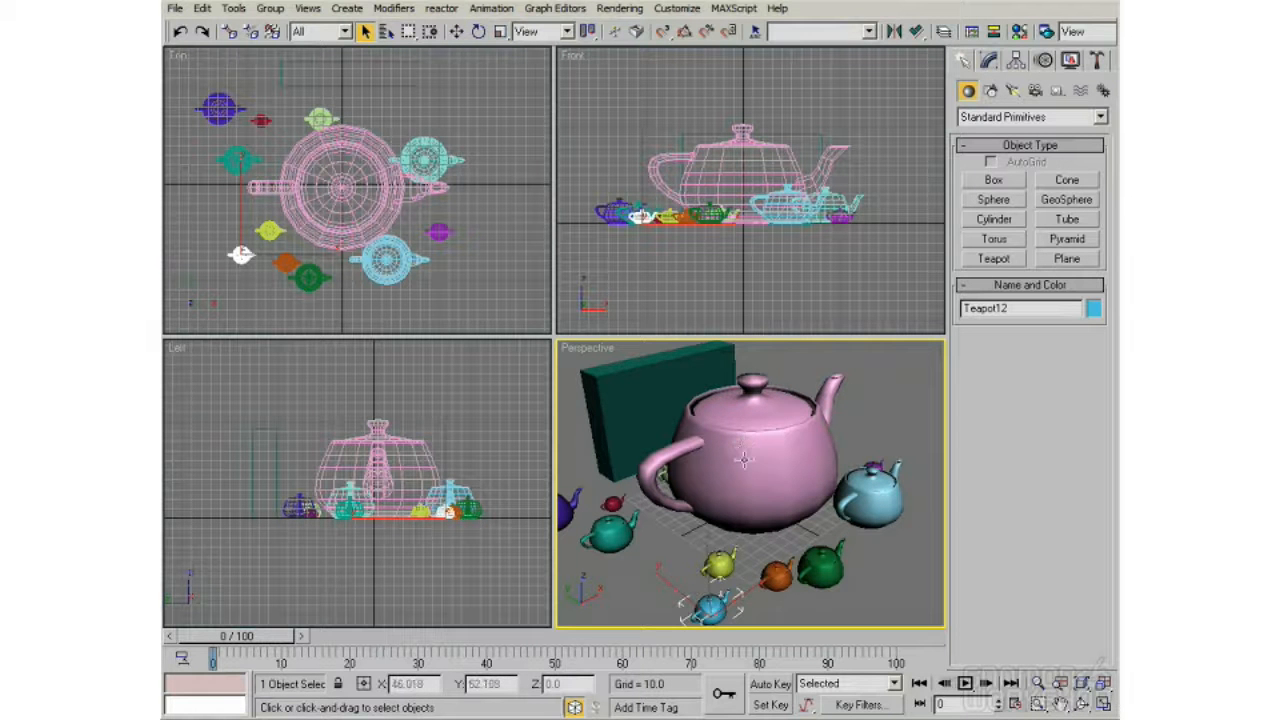
pyautogui.keyDown('alt'); pyautogui.moveTo(745, 467); pyautogui.dragTo(735, 507, button='middle'); pyautogui.keyUp('alt')
pyautogui.keyDown('alt'); pyautogui.moveTo(834, 481); pyautogui.dragTo(732, 478, button='middle'); pyautogui.keyUp('alt')
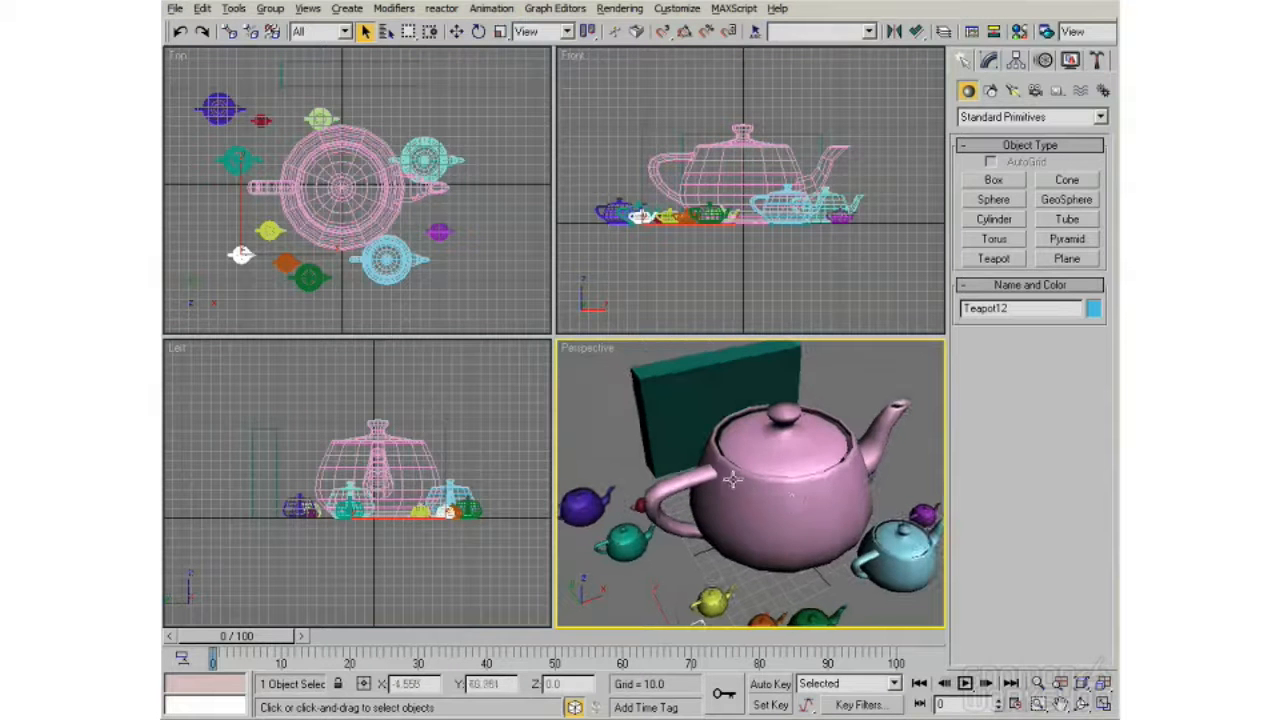
pyautogui.keyDown('alt'); pyautogui.moveTo(741, 542); pyautogui.dragTo(757, 480, button='middle'); pyautogui.keyUp('alt')
# Step: Zoom the Perspective viewport repeatedly in and out on the large teapot, ending with the whole scene in view
pyautogui.scroll(-4, 775, 474)
pyautogui.scroll(4, 770, 470)
pyautogui.scroll(-4, 770, 470)
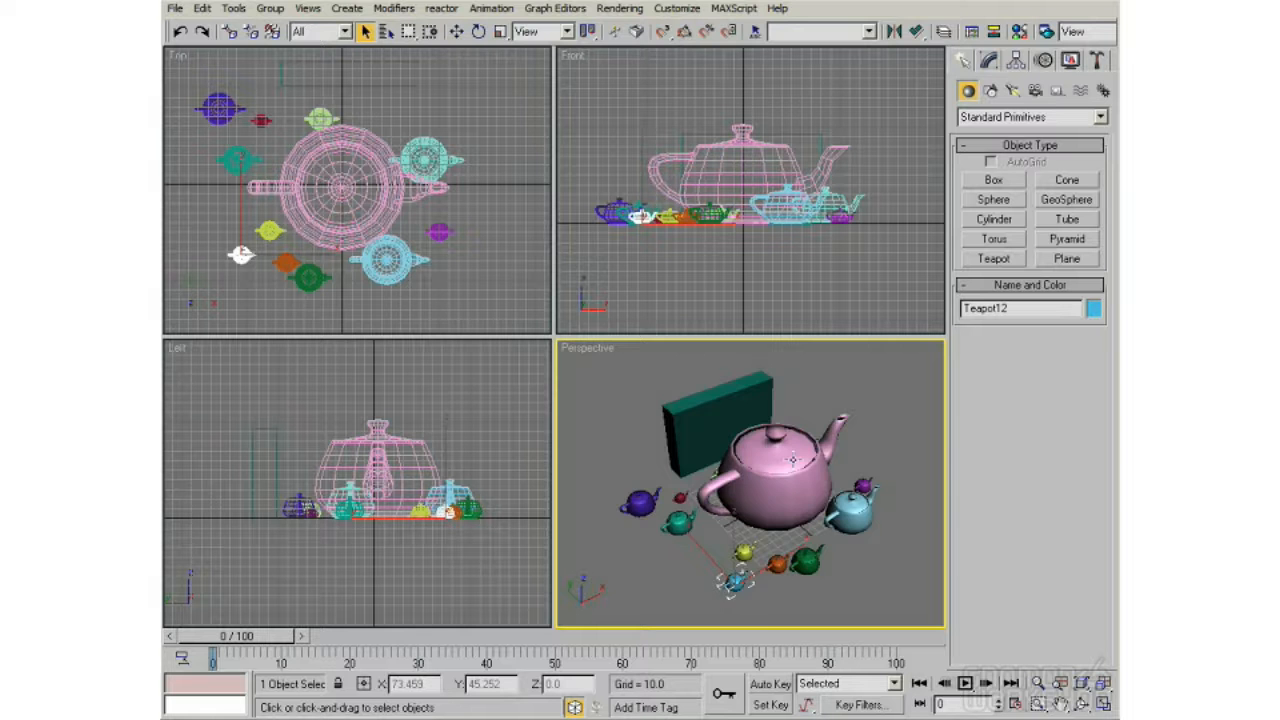
pyautogui.moveTo(789, 463); pyautogui.dragTo(769, 455, button='middle')
pyautogui.scroll(5, 766, 457)
pyautogui.scroll(-5, 764, 459)
pyautogui.scroll(5, 762, 458)
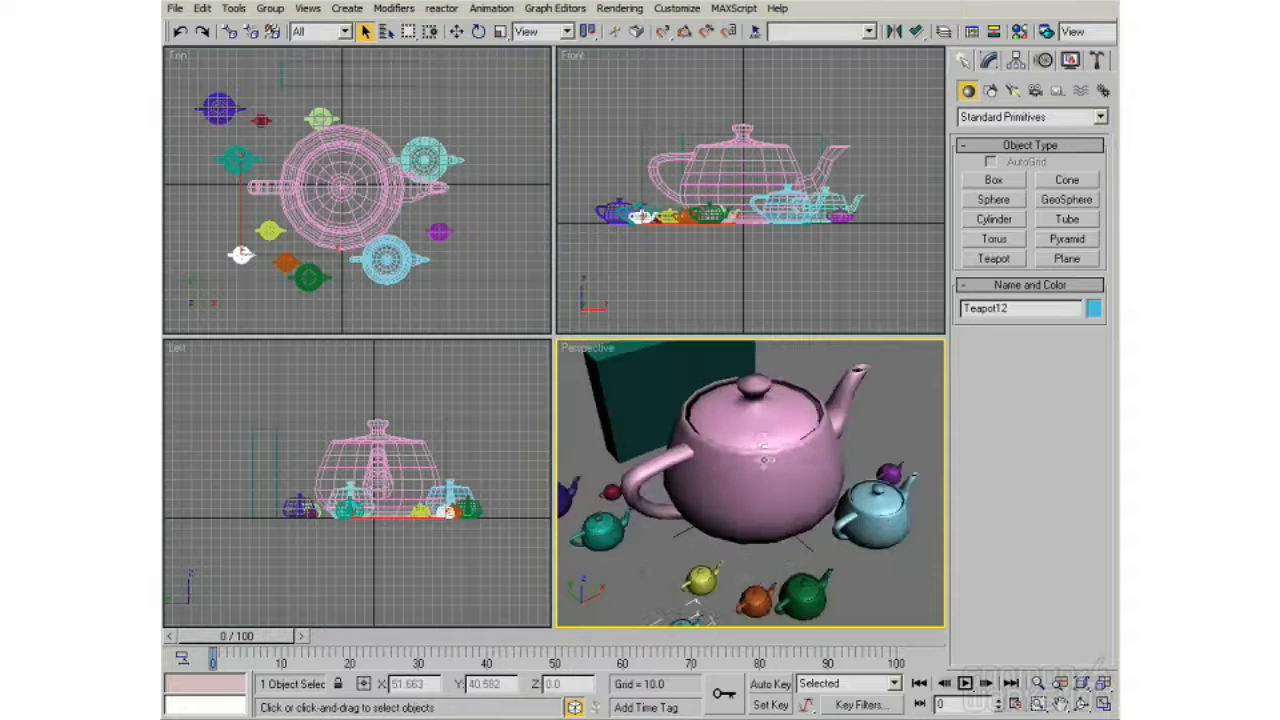
pyautogui.scroll(-6, 766, 462)
pyautogui.scroll(2, 762, 465)
pyautogui.scroll(4, 760, 468)
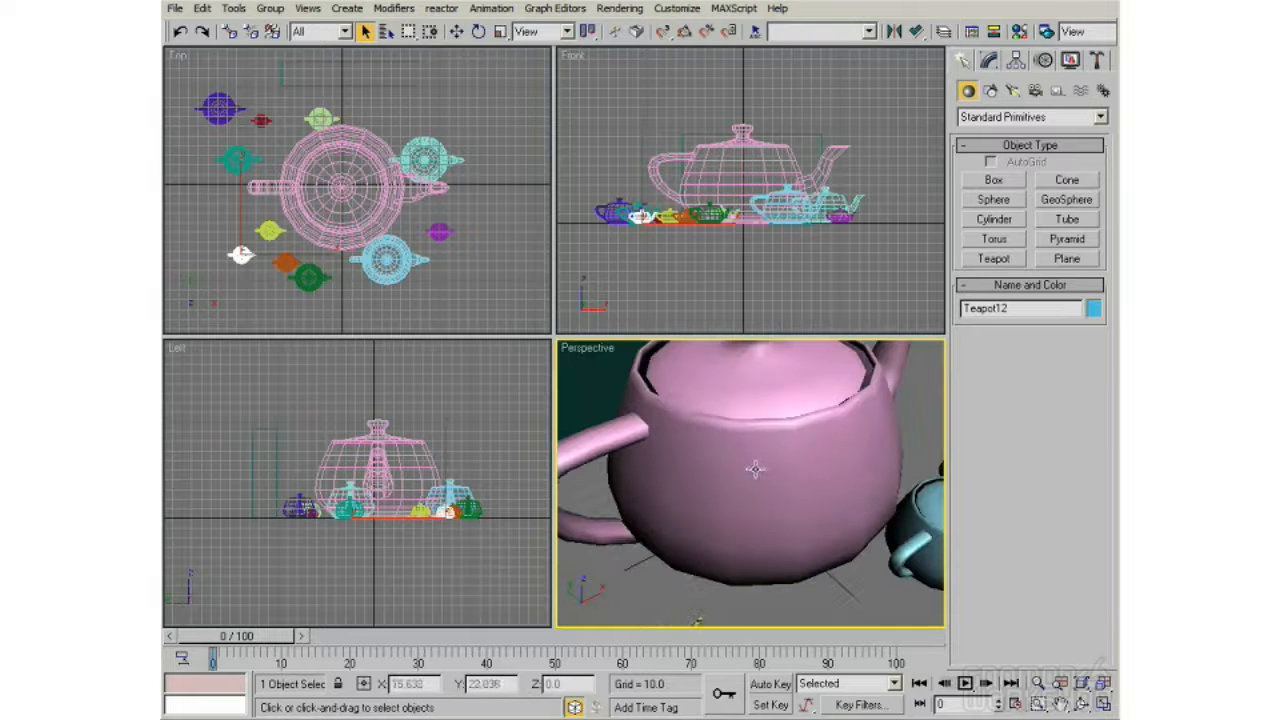
pyautogui.scroll(-6, 750, 475)
pyautogui.scroll(6, 758, 465)
pyautogui.scroll(-5, 753, 466)
pyautogui.scroll(5, 744, 482)
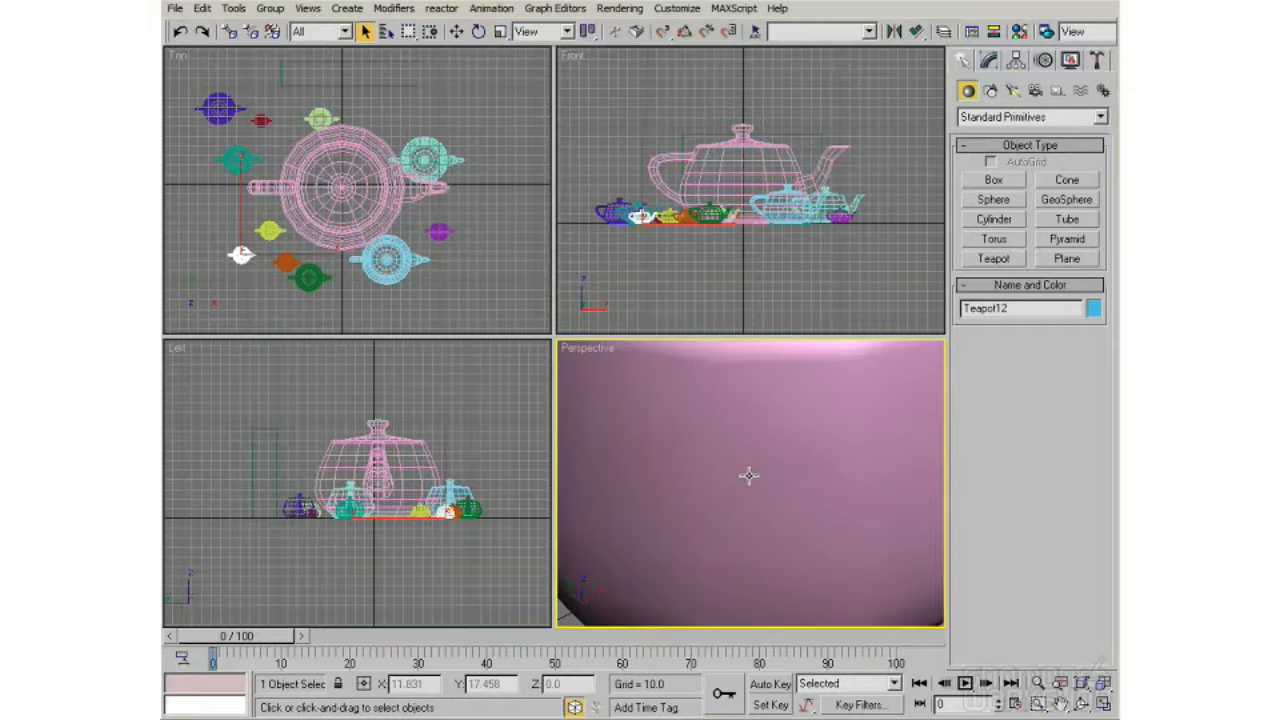
pyautogui.scroll(-4, 746, 478)
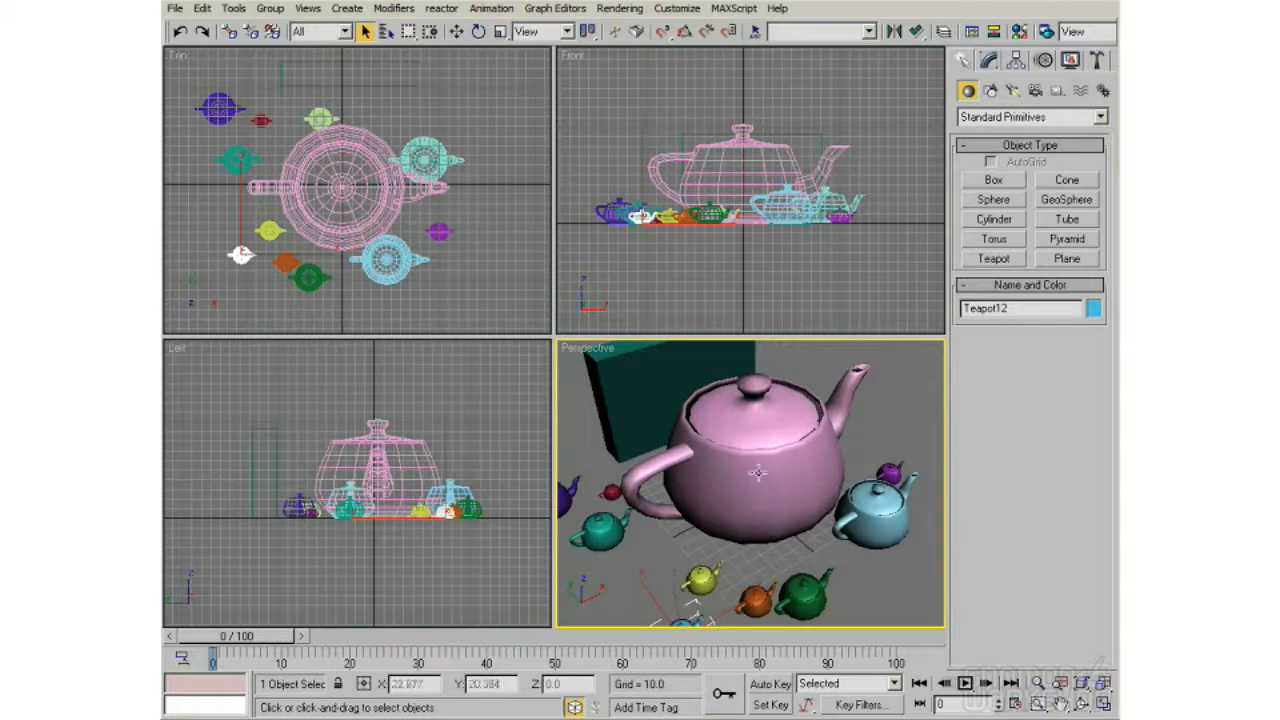
pyautogui.scroll(-3, 758, 472)
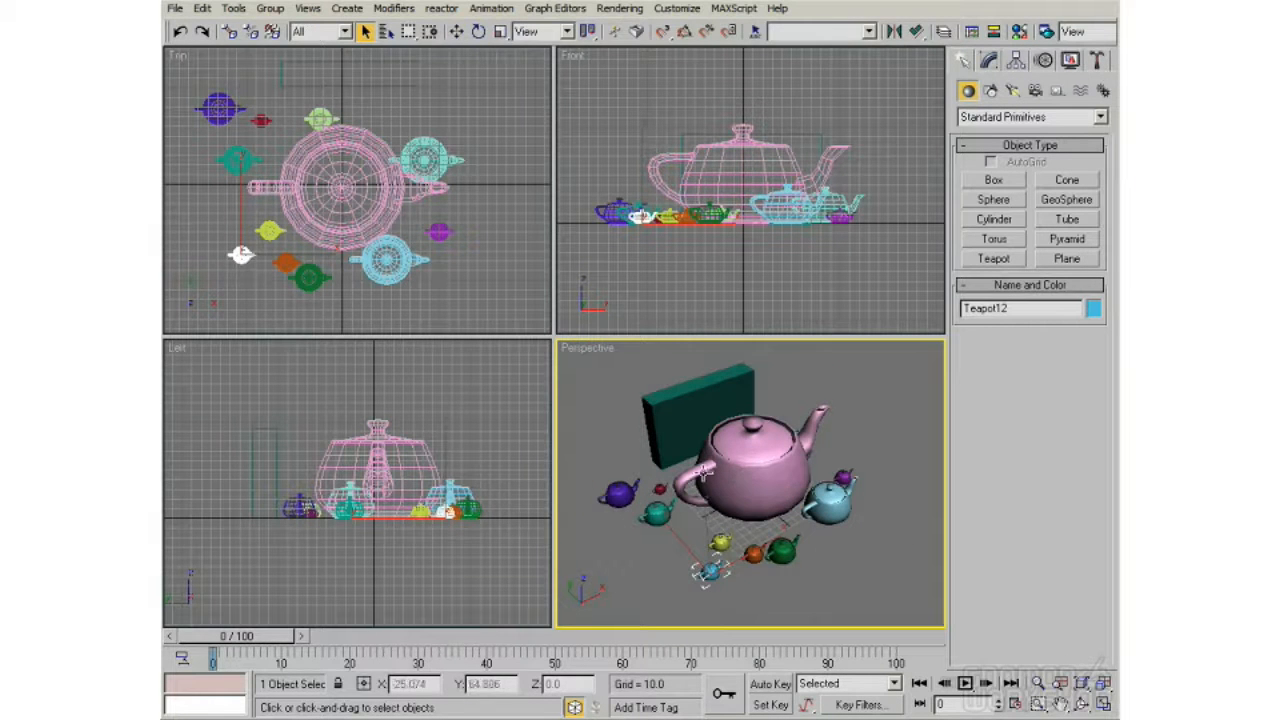
# Step: Zoom the Perspective viewport in slightly, and region-zoom on the small selected teapot in Front and the large teapot's handle in Top
pyautogui.click(1037, 683)
pyautogui.moveTo(728, 478)
pyautogui.mouseDown()
pyautogui.moveTo(747, 473)
pyautogui.moveTo(746, 455)
pyautogui.moveTo(746, 490)
pyautogui.moveTo(743, 423)
pyautogui.moveTo(739, 484)
pyautogui.mouseUp()
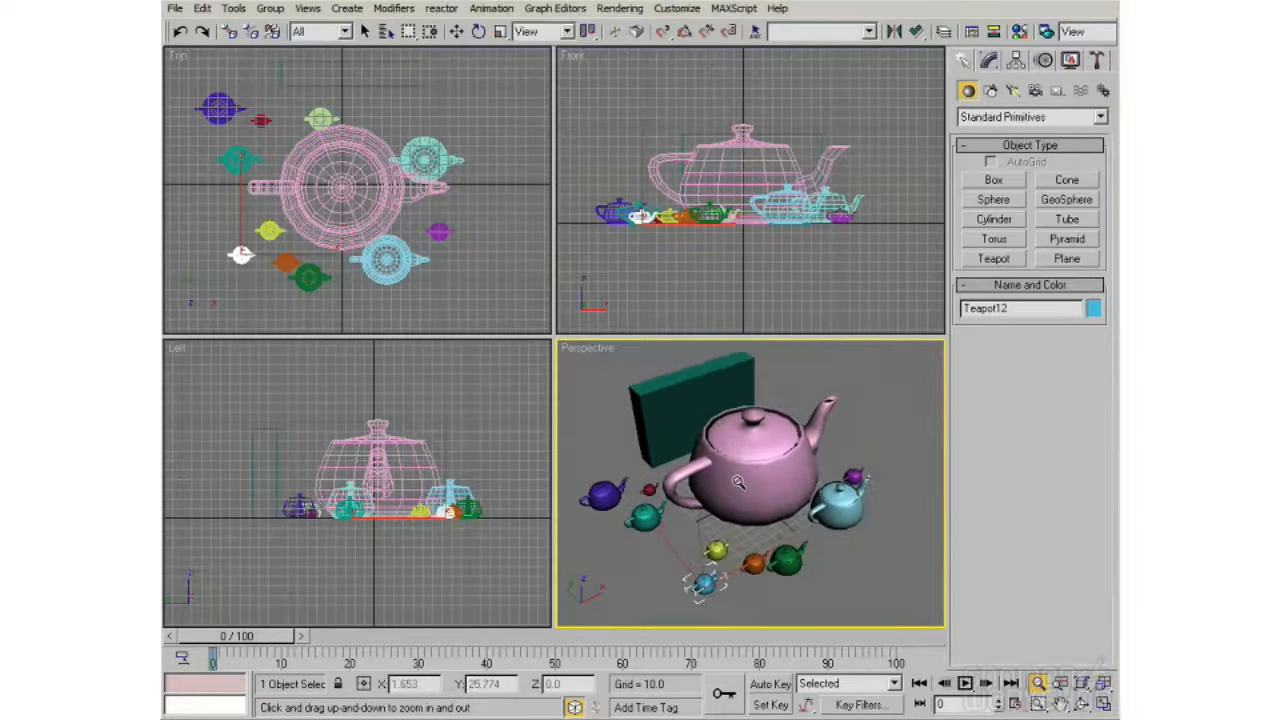
pyautogui.click(1040, 705)
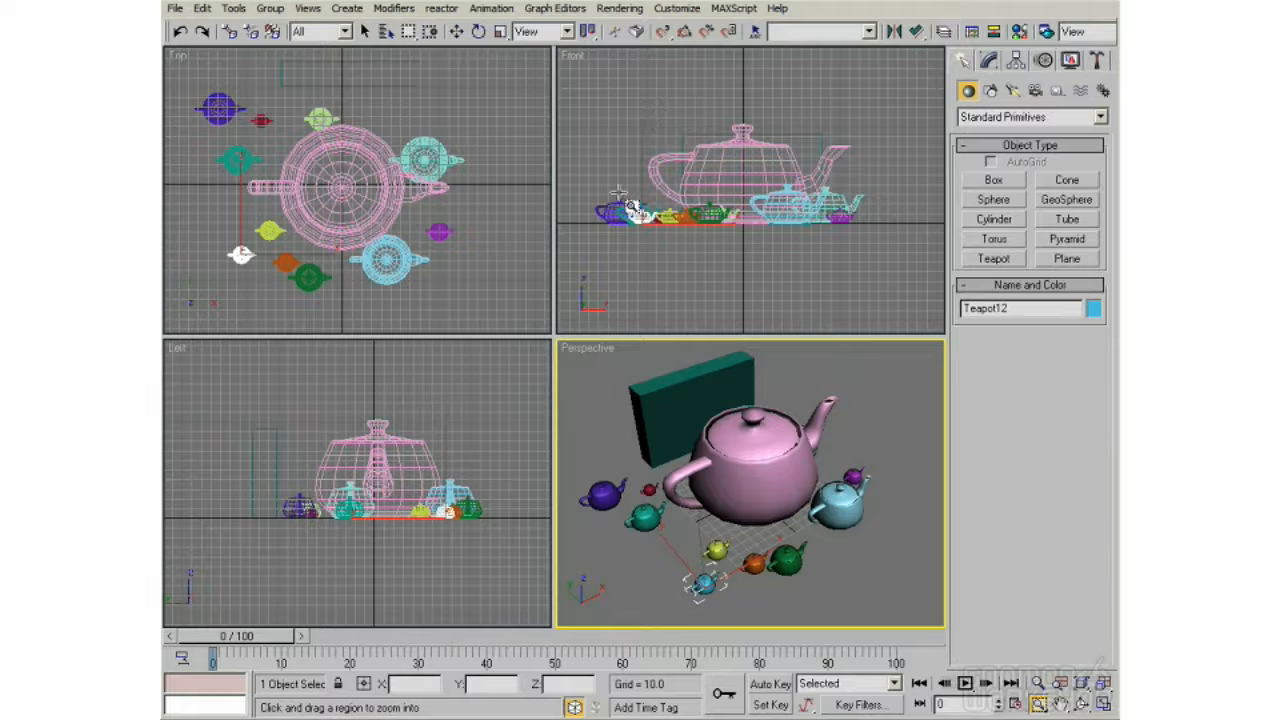
pyautogui.moveTo(612, 196); pyautogui.dragTo(676, 250)
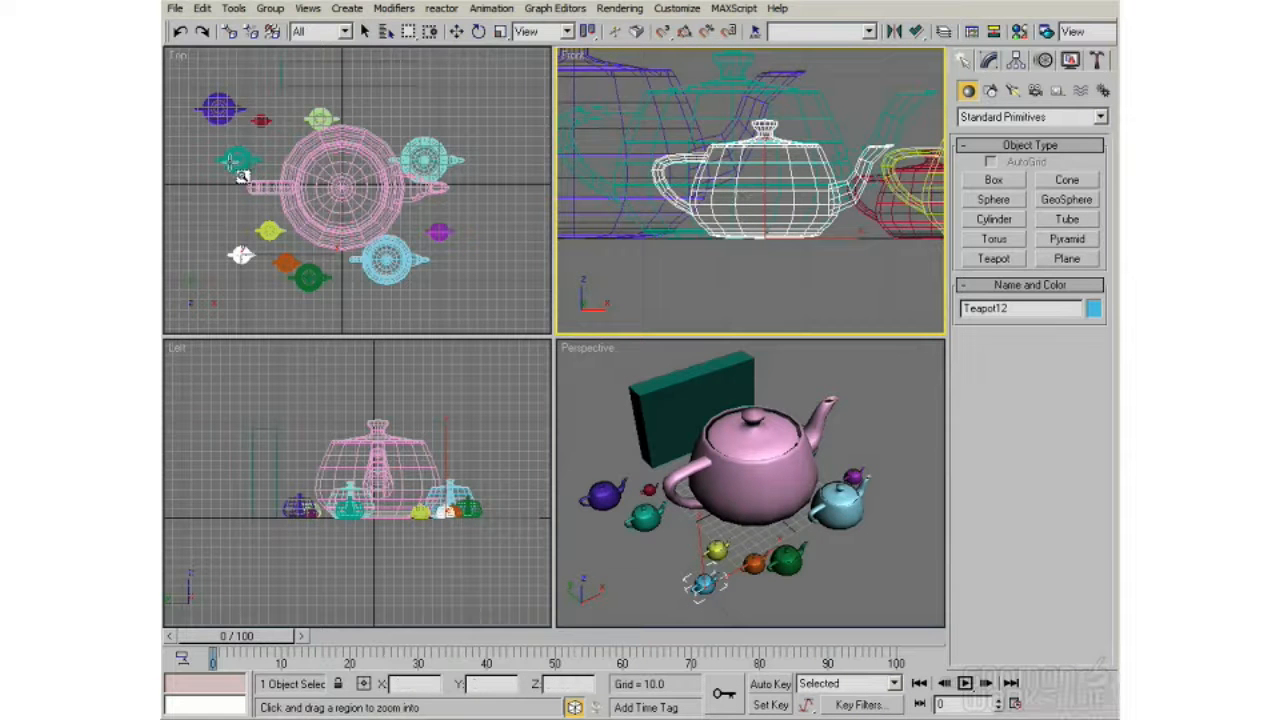
pyautogui.moveTo(226, 158); pyautogui.dragTo(286, 214)
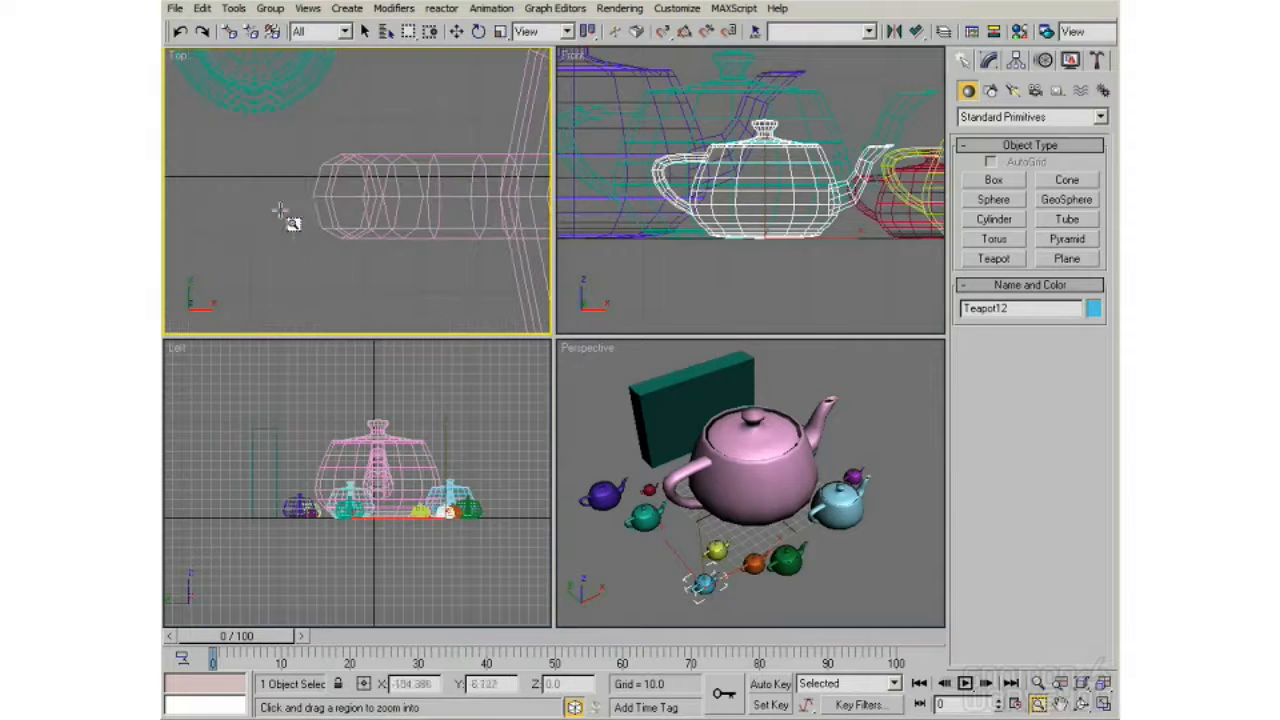
# Step: Pan the Front, Top and Left viewports, zooming Top out to the whole large teapot and Left in on the teapots
pyautogui.click(1060, 704)
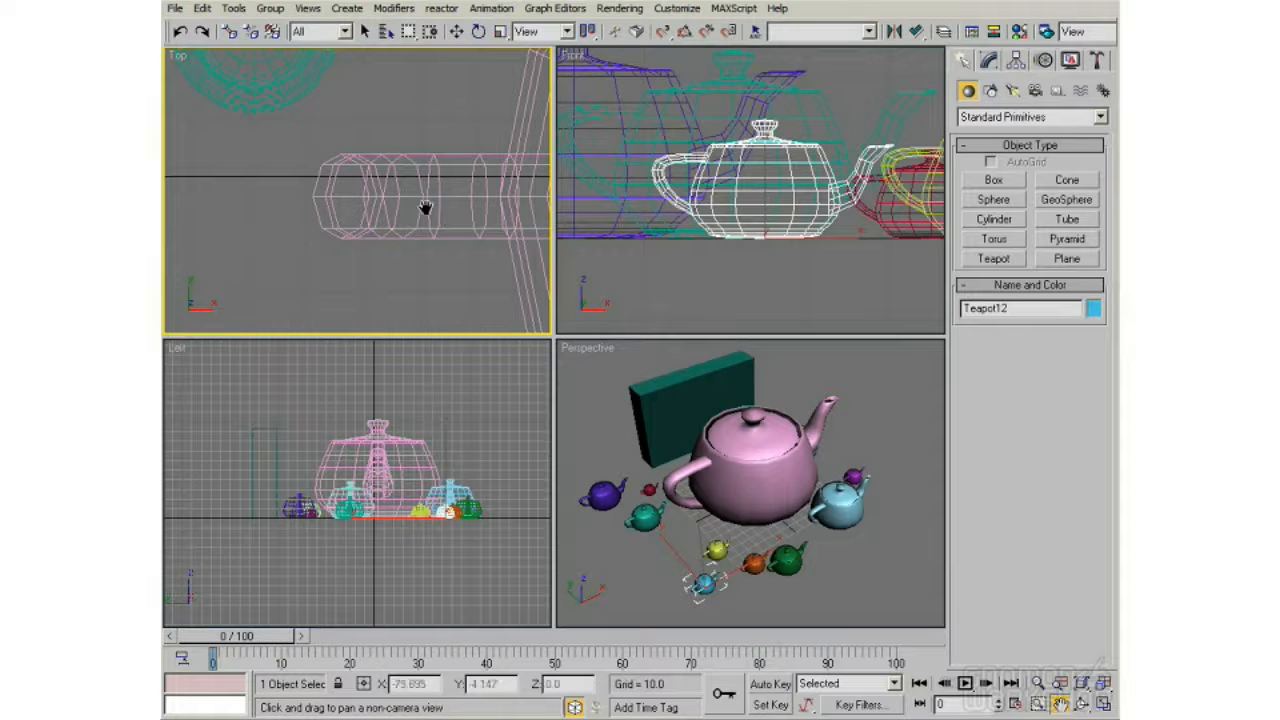
pyautogui.click(772, 162)
pyautogui.moveTo(772, 162); pyautogui.dragTo(750, 222)
pyautogui.moveTo(460, 209); pyautogui.dragTo(386, 197)
pyautogui.scroll(-5, 386, 197)
pyautogui.moveTo(428, 155); pyautogui.dragTo(391, 206)
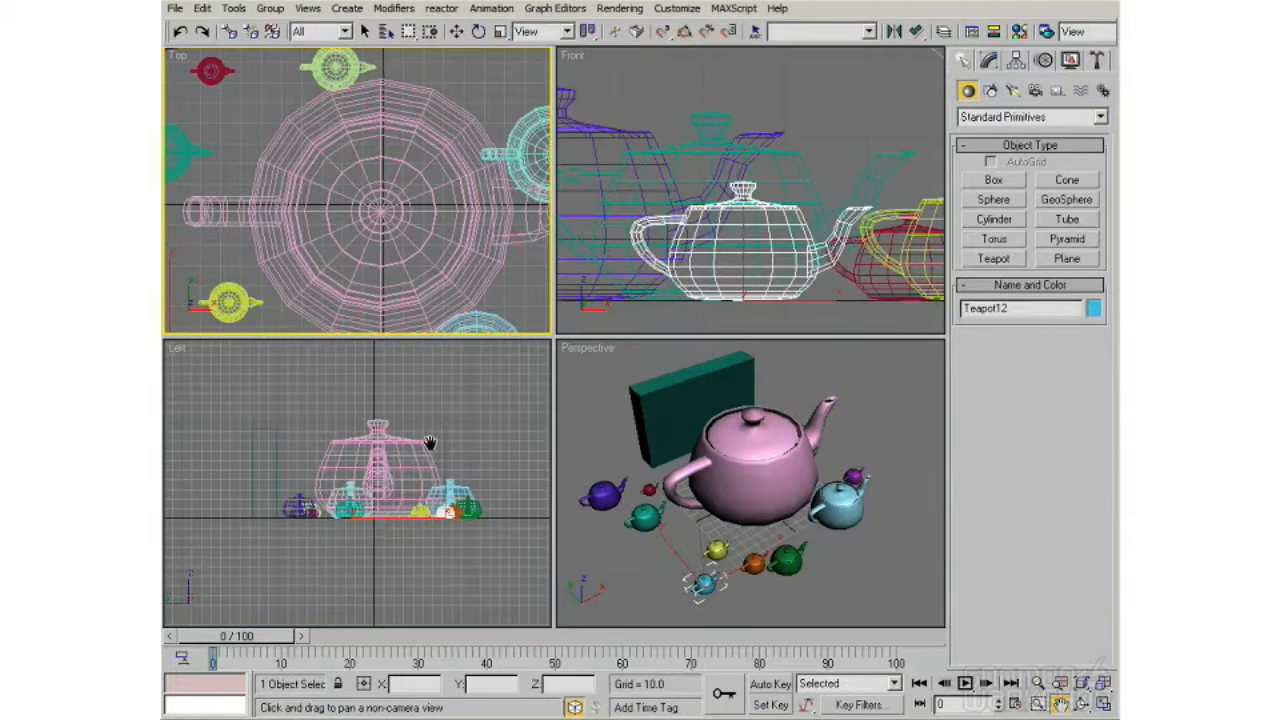
pyautogui.moveTo(430, 437); pyautogui.dragTo(392, 432)
pyautogui.scroll(5, 380, 449)
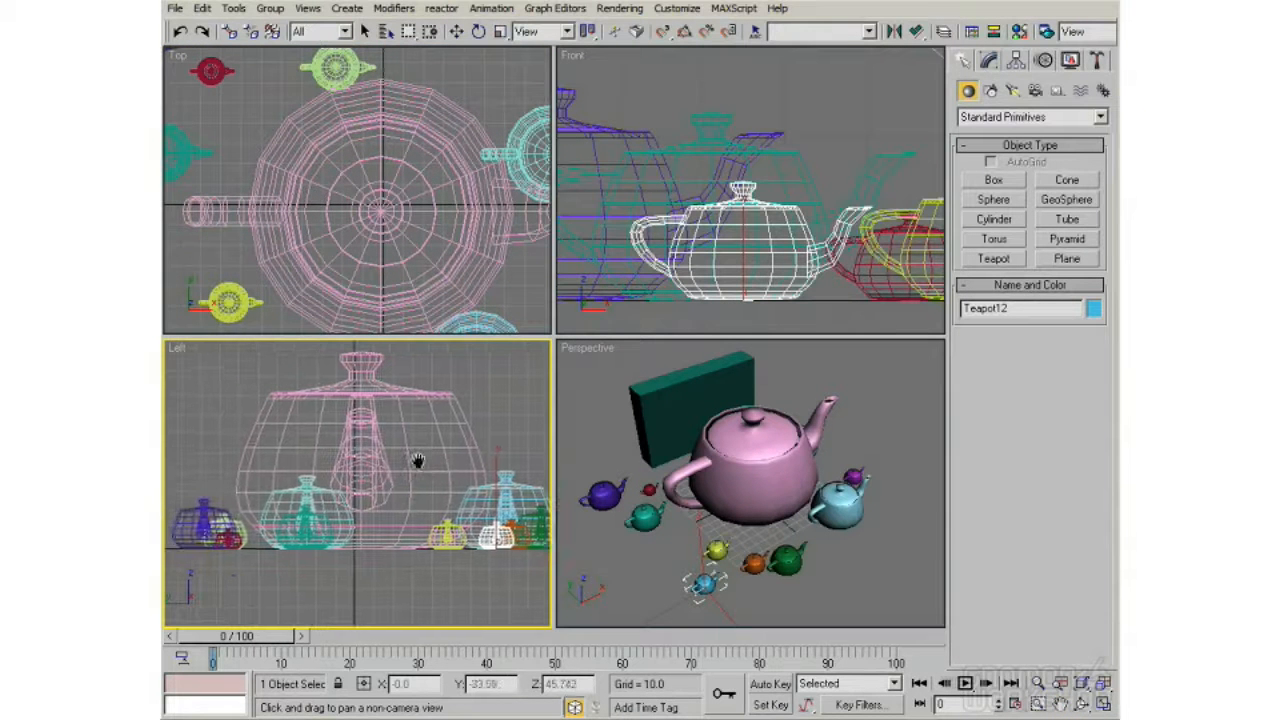
# Step: Zoom all viewports out together with Zoom All, and fit the whole scene in the Left viewport with Zoom Extents
pyautogui.click(1062, 685)
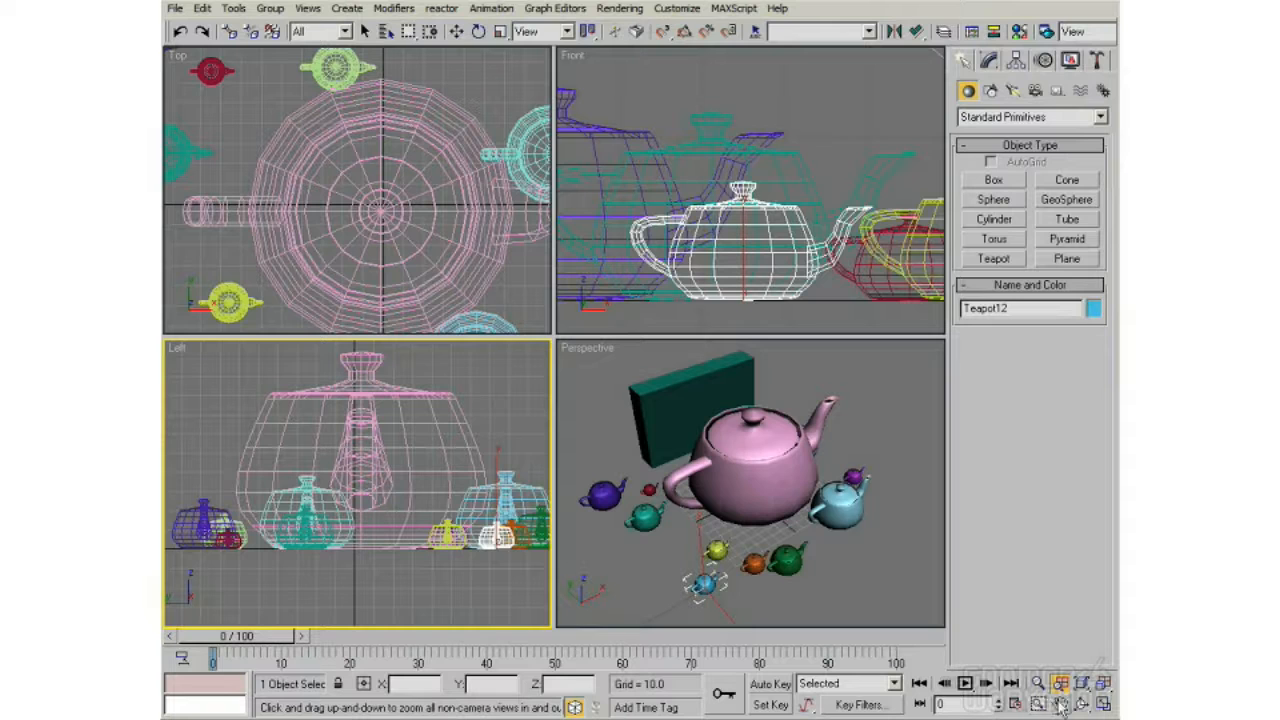
pyautogui.moveTo(398, 455); pyautogui.dragTo(430, 512)
pyautogui.moveTo(428, 461)
pyautogui.mouseDown()
pyautogui.moveTo(428, 450)
pyautogui.moveTo(428, 490)
pyautogui.moveTo(426, 464)
pyautogui.mouseUp()
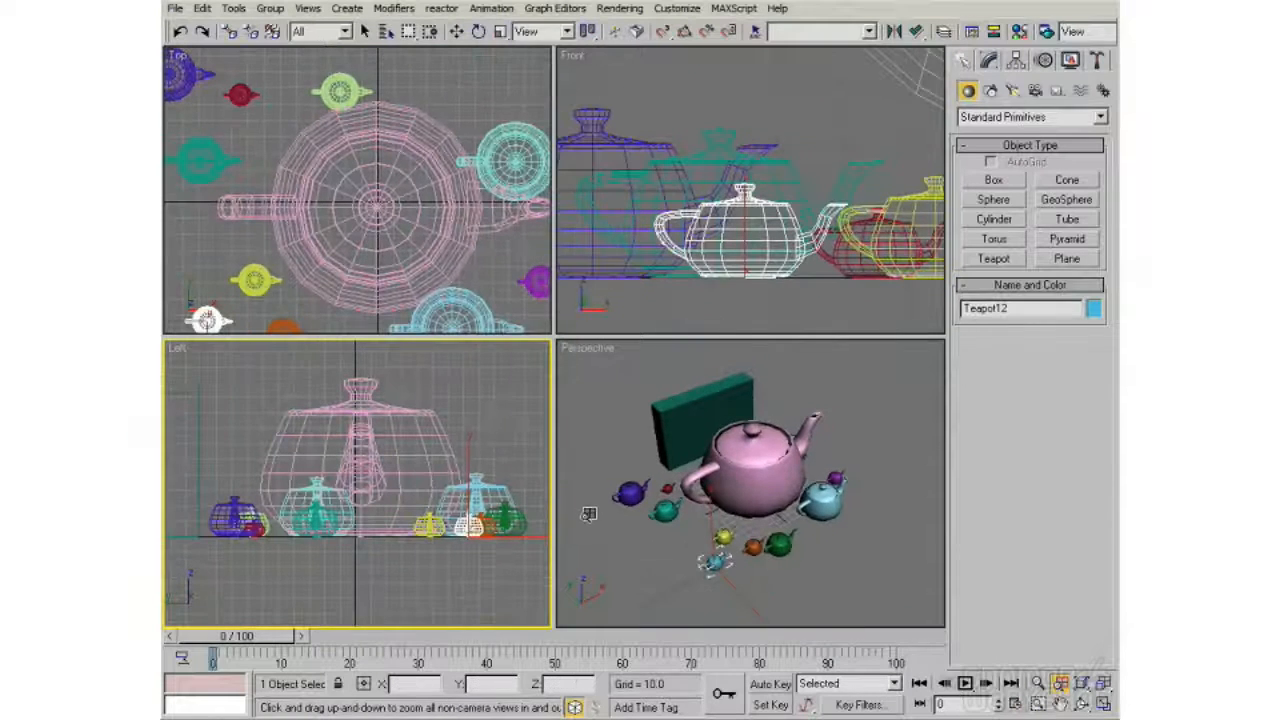
pyautogui.click(1084, 683)
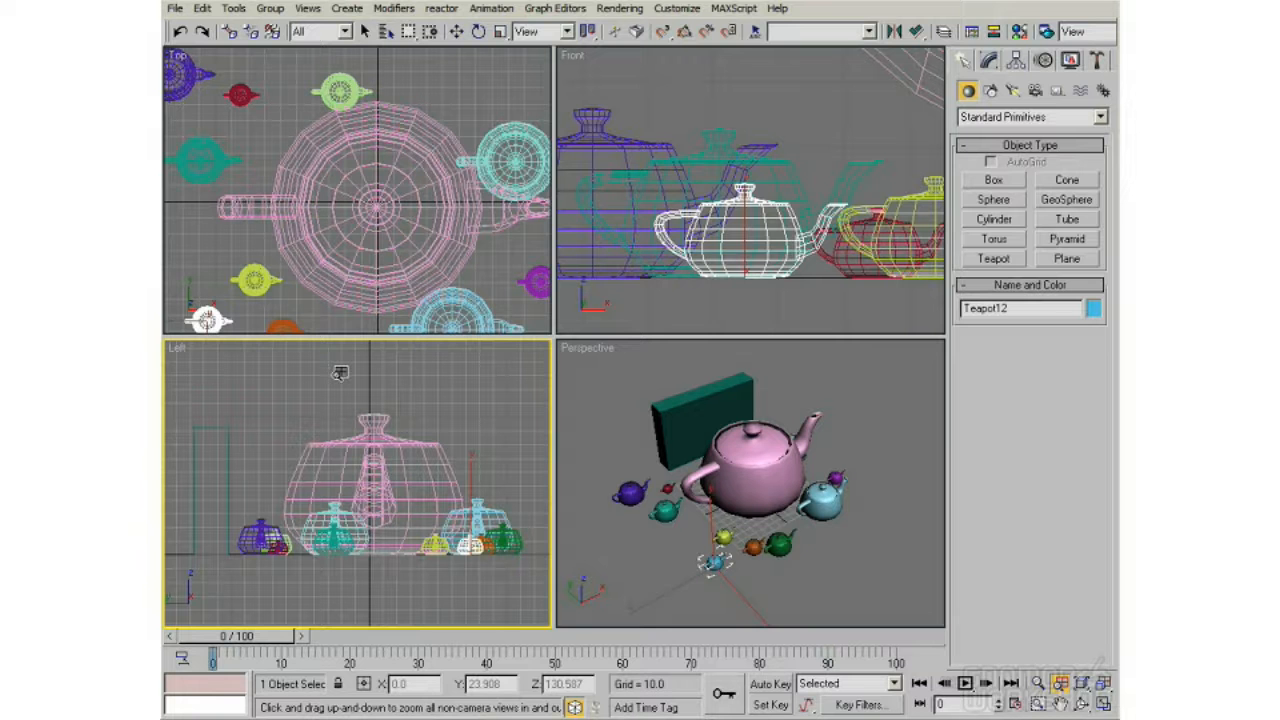
# Step: Fit the whole scene in the Top viewport with Zoom Extents, and frame only the selected small teapot with Zoom Extents Selected
pyautogui.rightClick(398, 104)
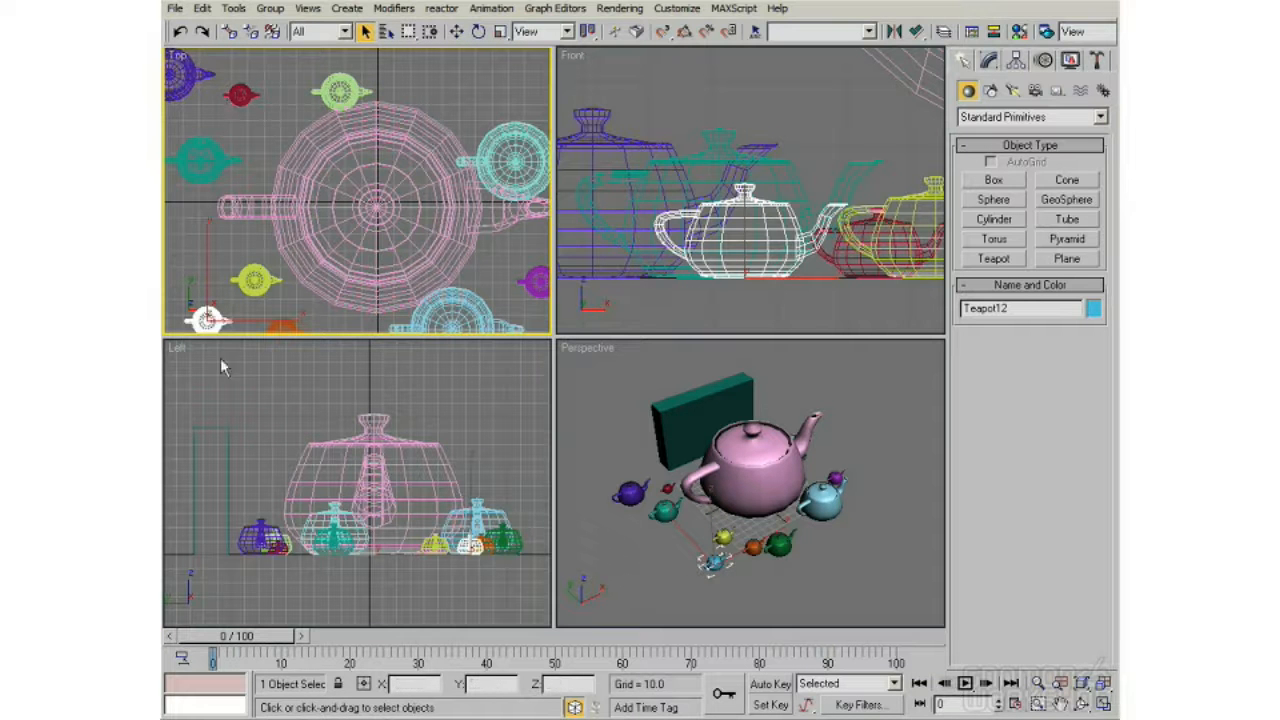
pyautogui.click(1082, 684)
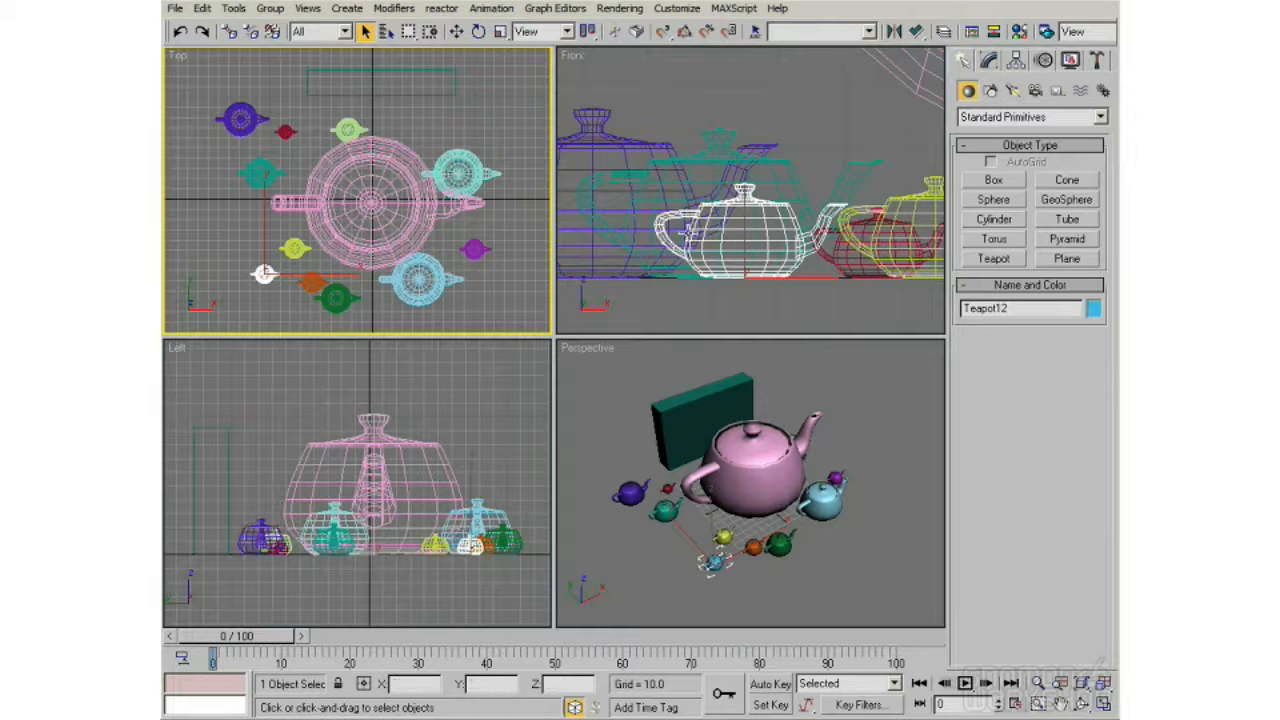
pyautogui.click(1084, 685)
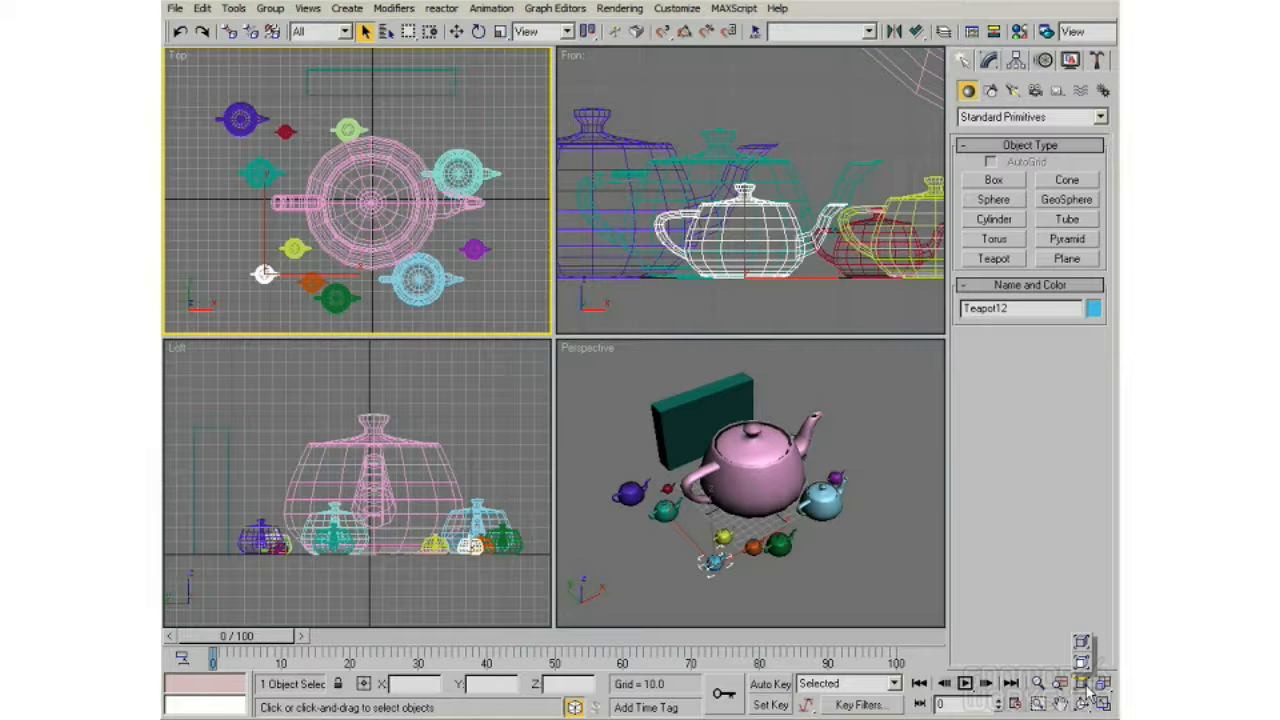
pyautogui.moveTo(1086, 688)
pyautogui.mouseDown()
pyautogui.moveTo(1083, 650)
pyautogui.moveTo(1084, 670)
pyautogui.mouseUp()
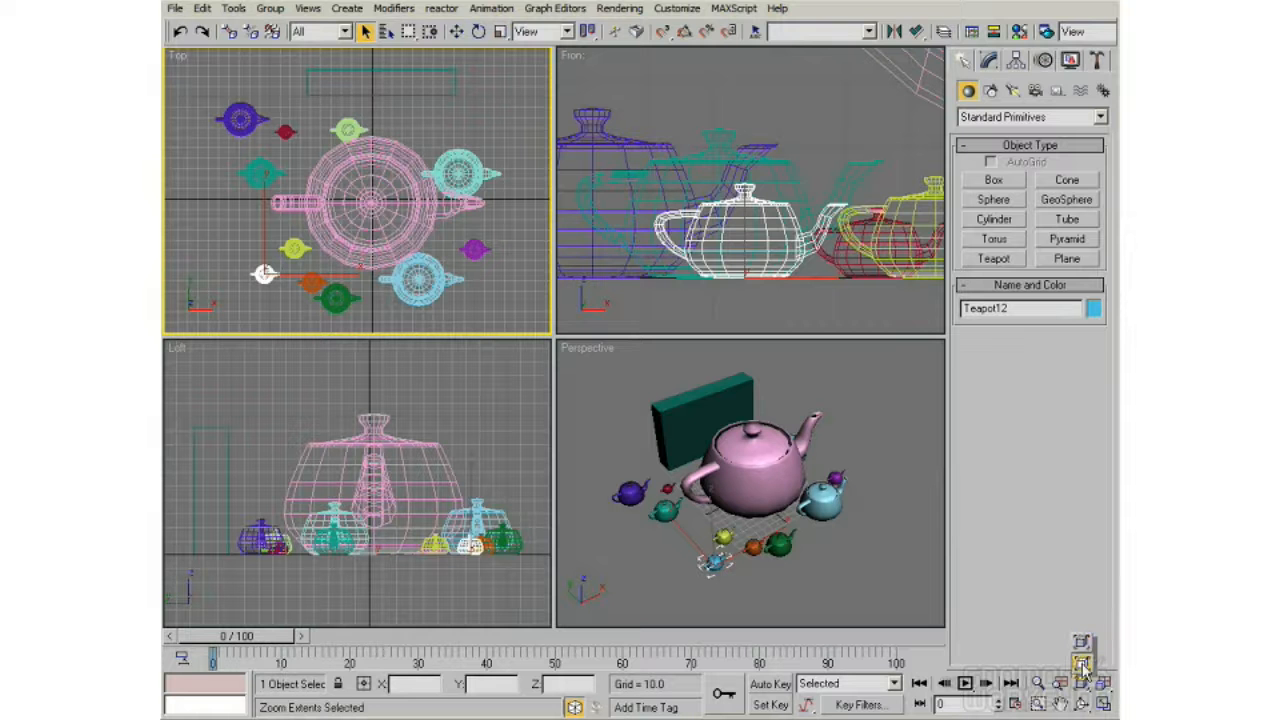
pyautogui.moveTo(1082, 668)
pyautogui.mouseDown()
pyautogui.moveTo(1084, 648)
pyautogui.moveTo(1085, 671)
pyautogui.mouseUp()
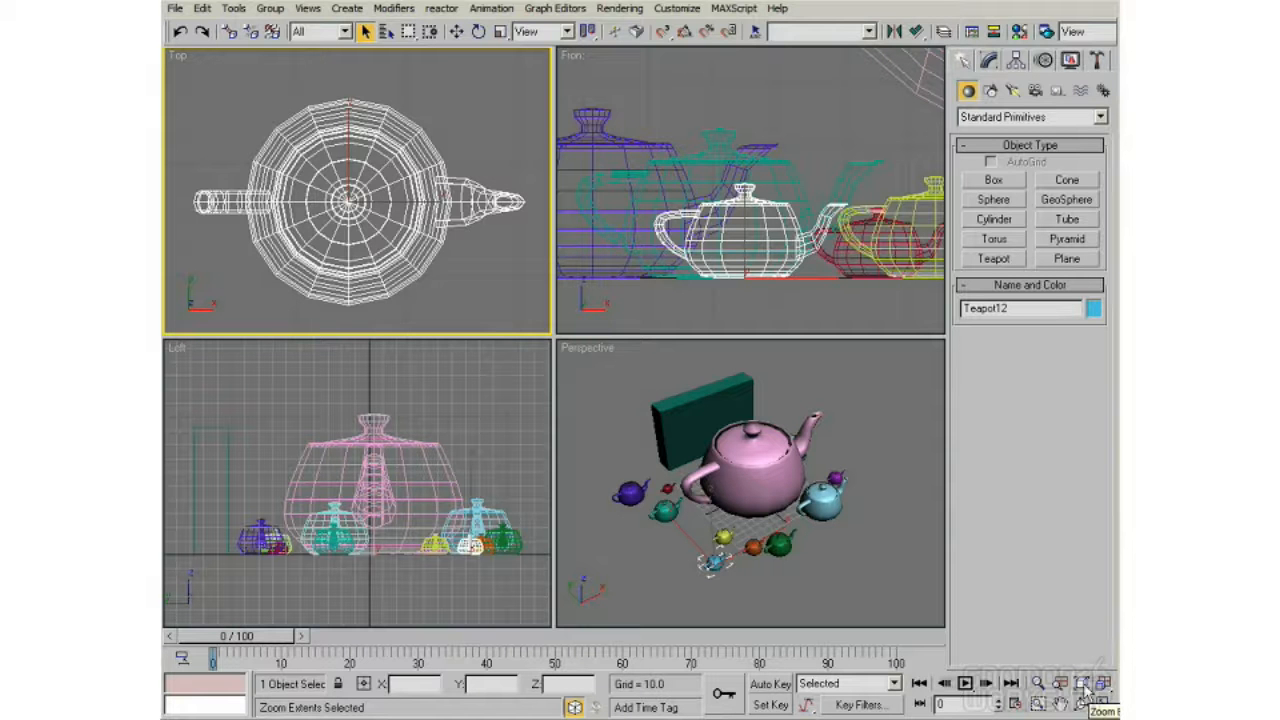
pyautogui.moveTo(348, 225); pyautogui.dragTo(348, 212, button='middle')
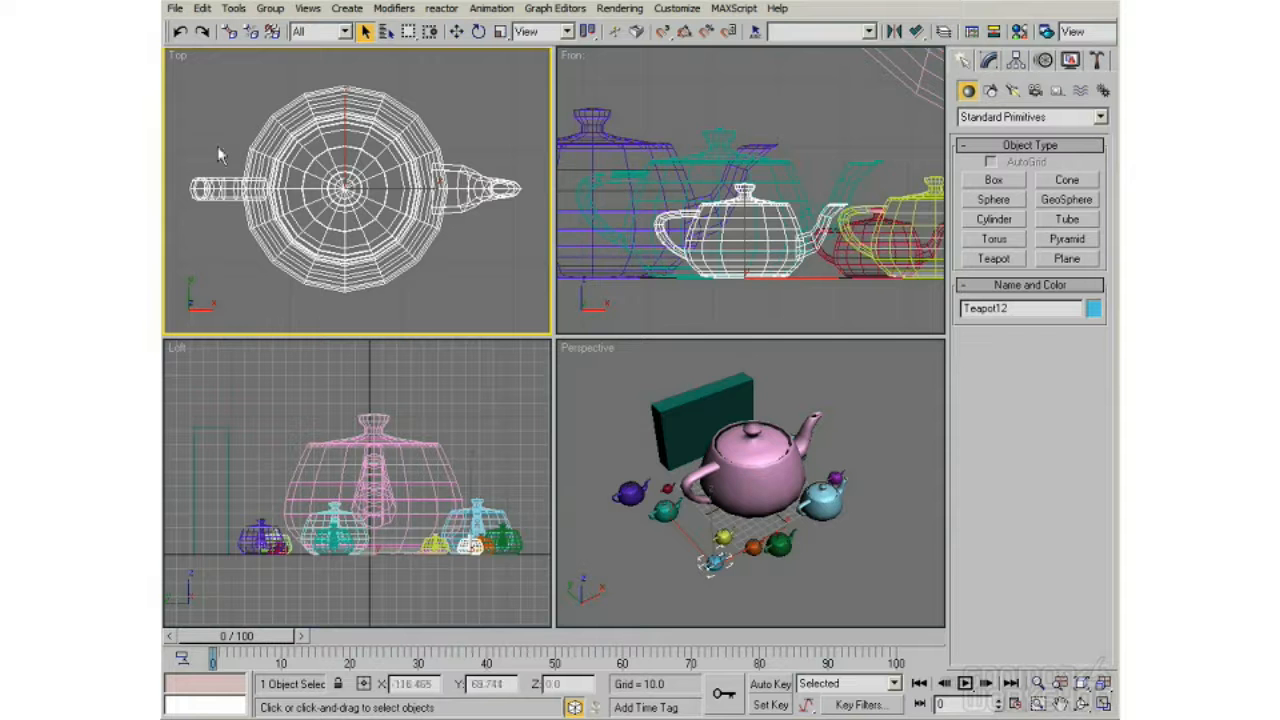
# Step: Fit the whole scene in all viewports with Zoom Extents All, and frame the selected teapot in all of them with Zoom Extents All Selected
pyautogui.click(1104, 683)
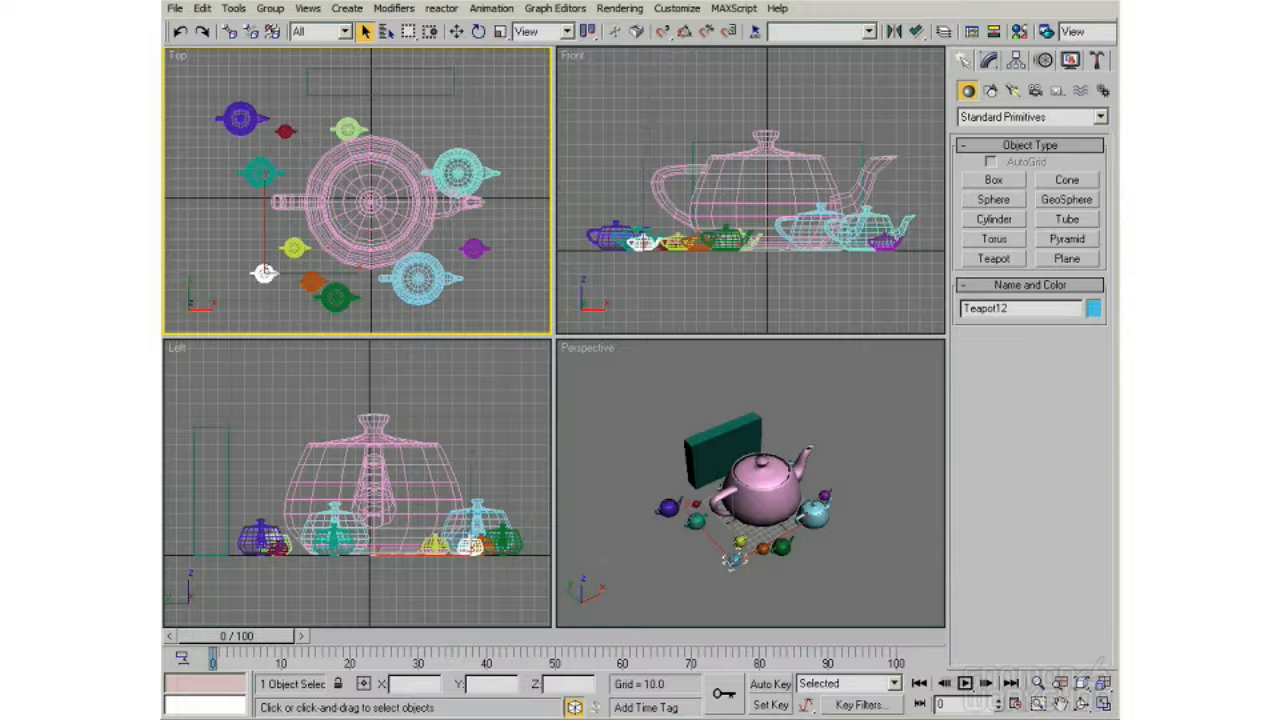
pyautogui.moveTo(1104, 683); pyautogui.dragTo(1105, 666)
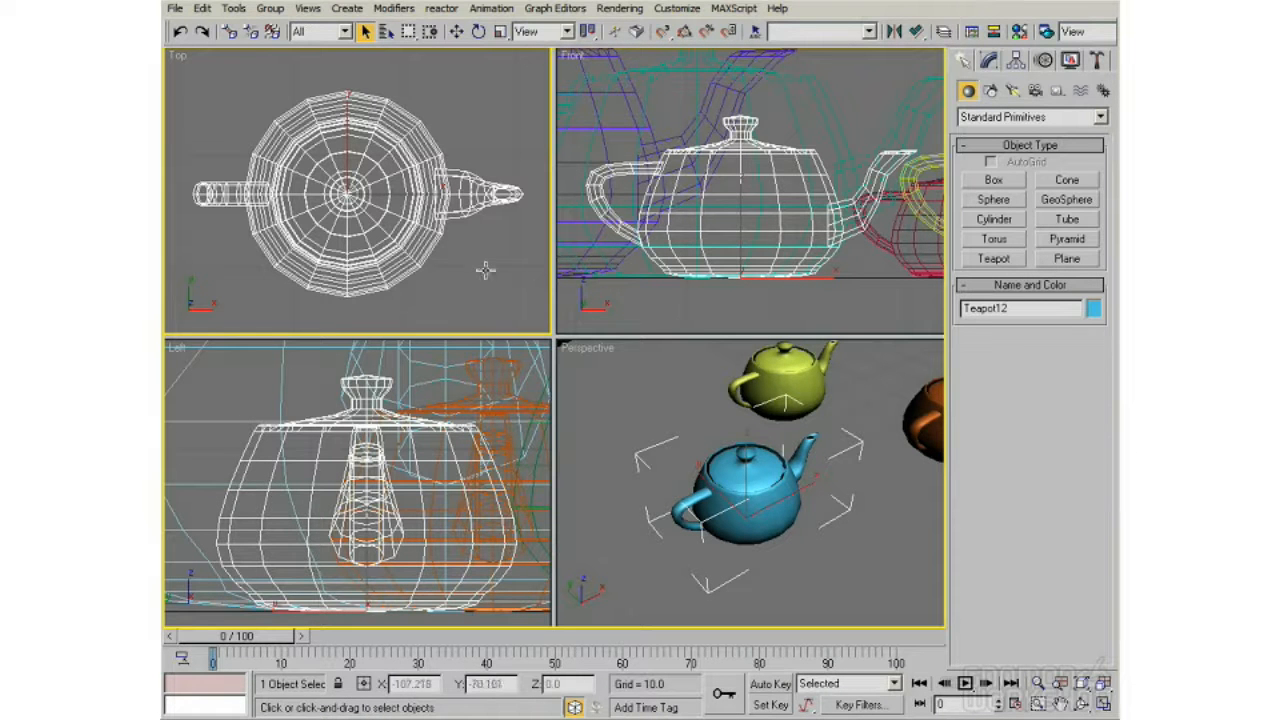
# Step: Maximize the Top viewport and restore the four-view layout, and do the same with the Perspective viewport
pyautogui.hotkey('alt', 'w')
pyautogui.click(1103, 704)
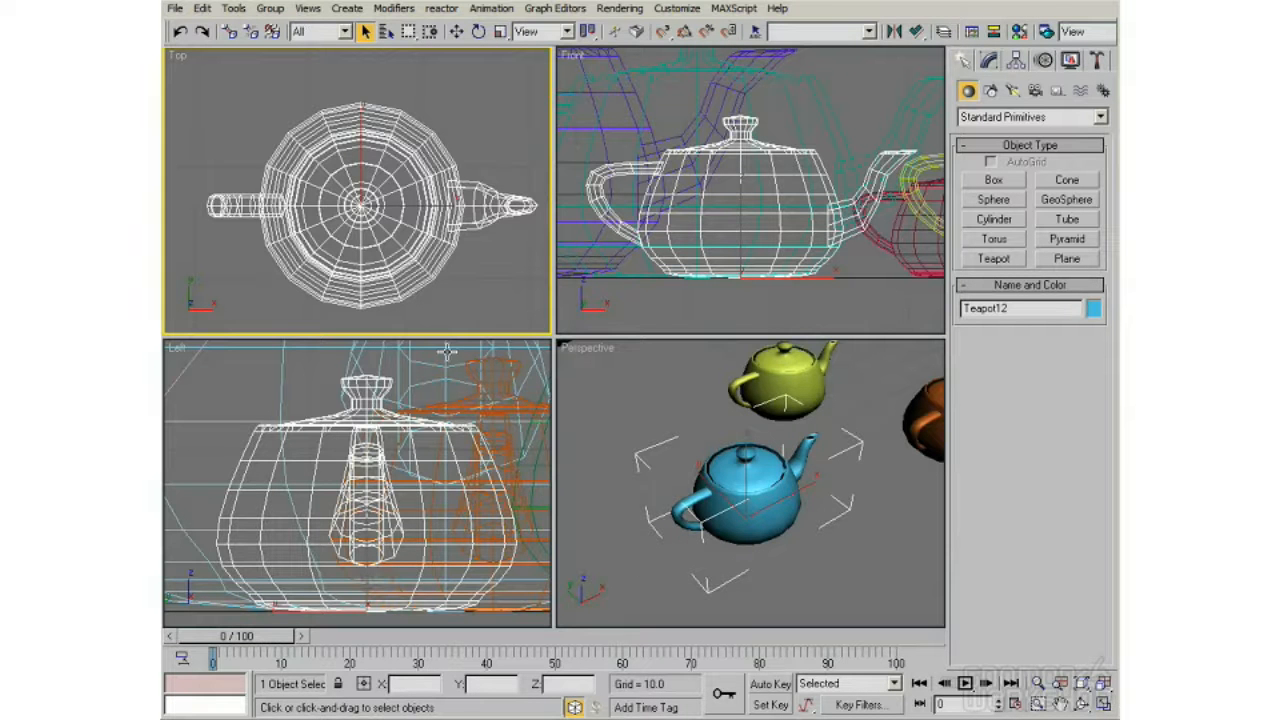
pyautogui.rightClick(612, 404)
pyautogui.click(1103, 704)
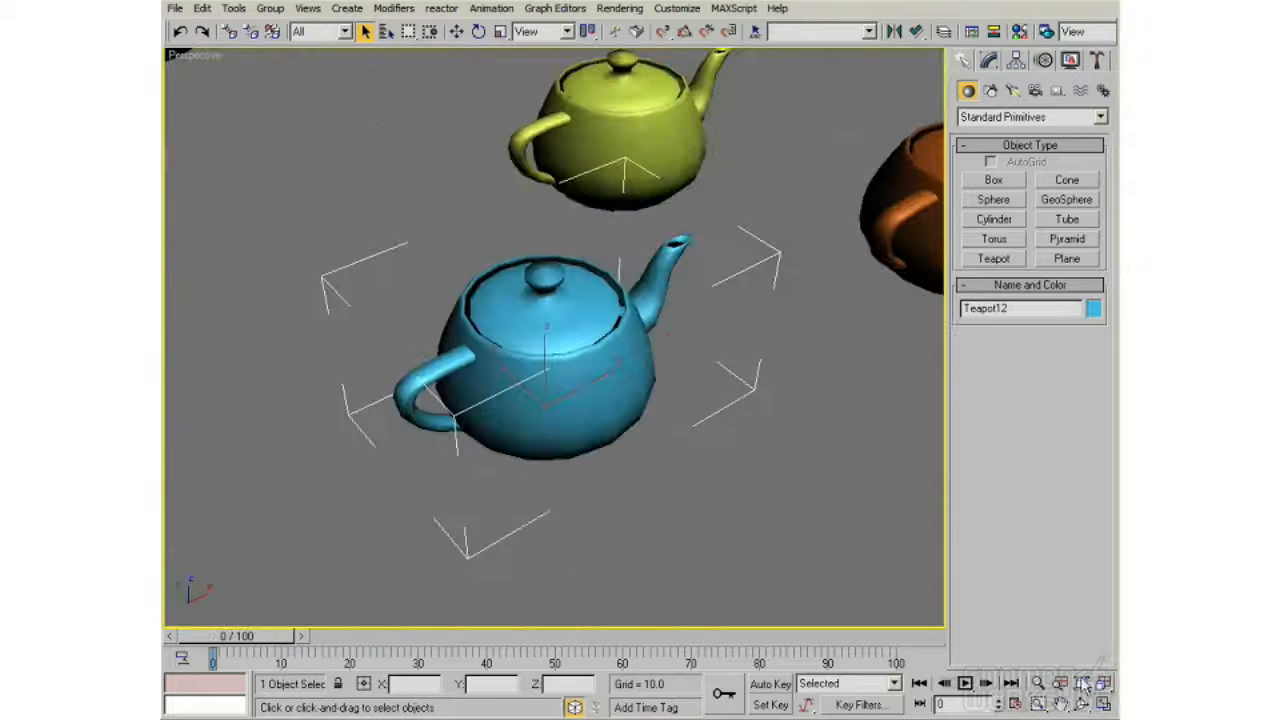
pyautogui.click(1104, 705)
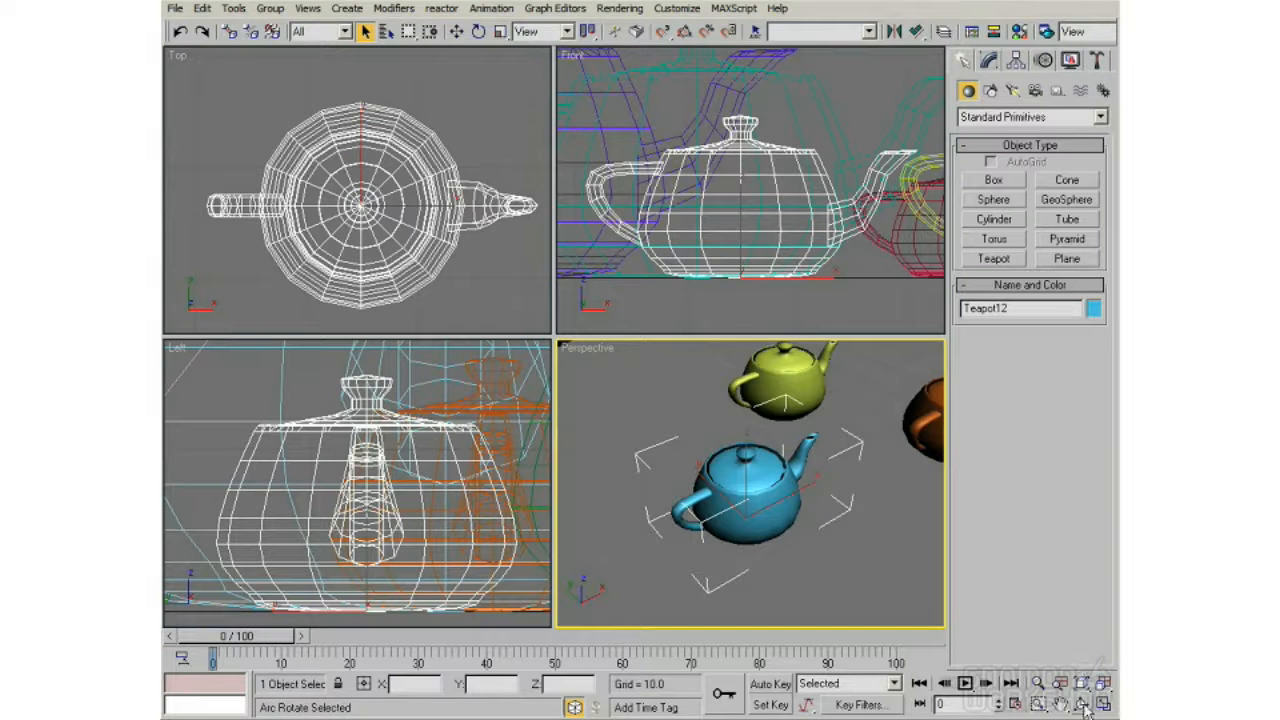
# Step: Orbit the Perspective view around the selected blue teapot, rotating freely as well as constrained to horizontal and vertical with the Arc Rotate handles
pyautogui.keyDown('alt'); pyautogui.moveTo(700, 457); pyautogui.dragTo(709, 422, button='middle'); pyautogui.keyUp('alt')
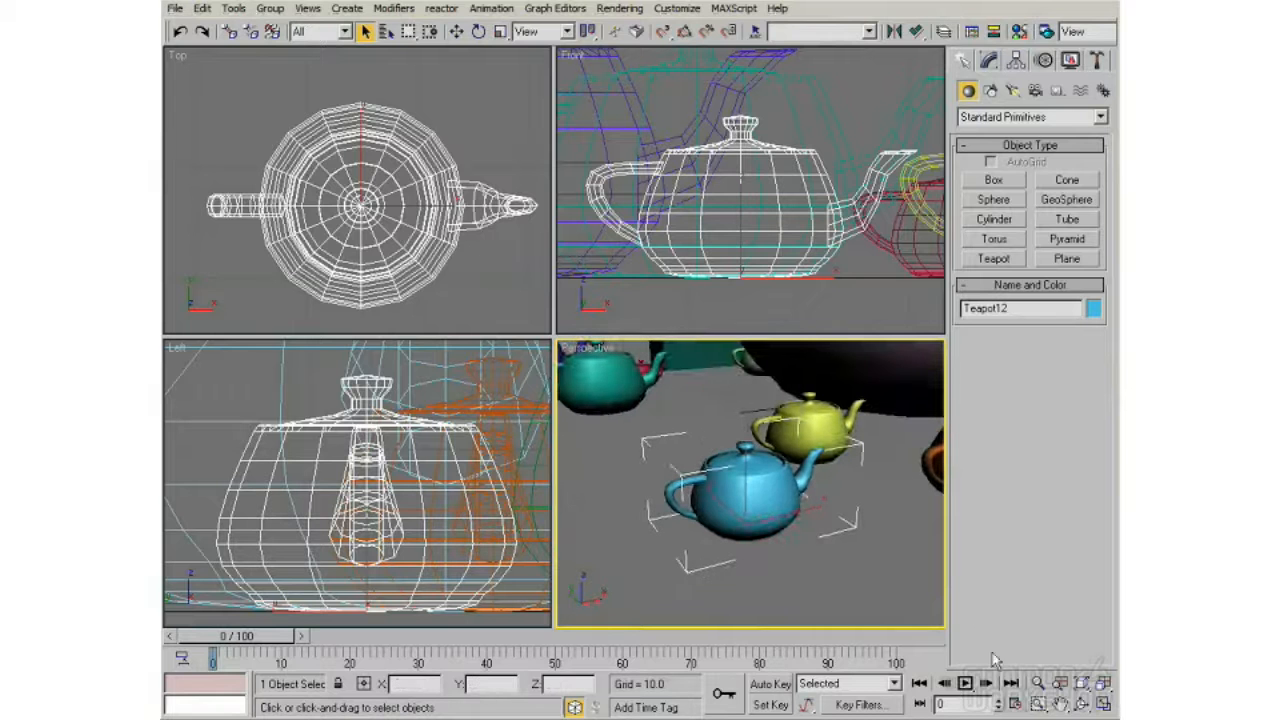
pyautogui.click(1082, 705)
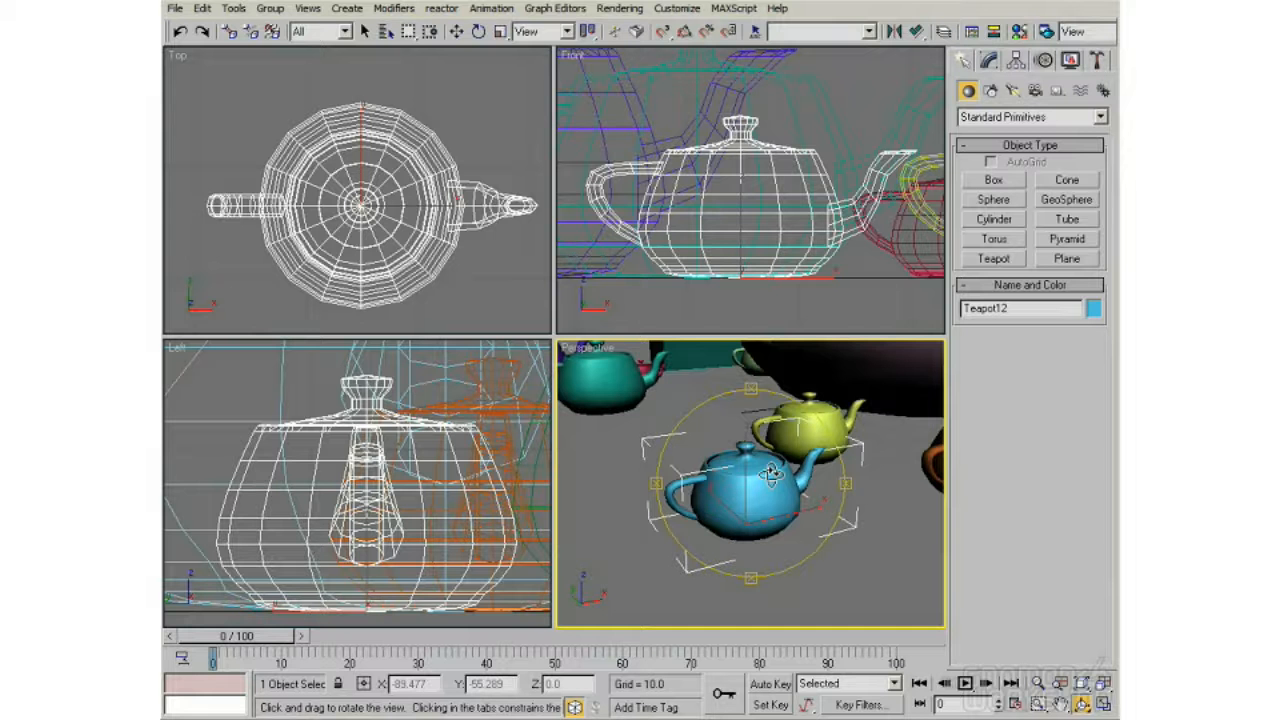
pyautogui.moveTo(744, 476)
pyautogui.mouseDown()
pyautogui.moveTo(756, 468)
pyautogui.moveTo(738, 451)
pyautogui.moveTo(762, 472)
pyautogui.mouseUp()
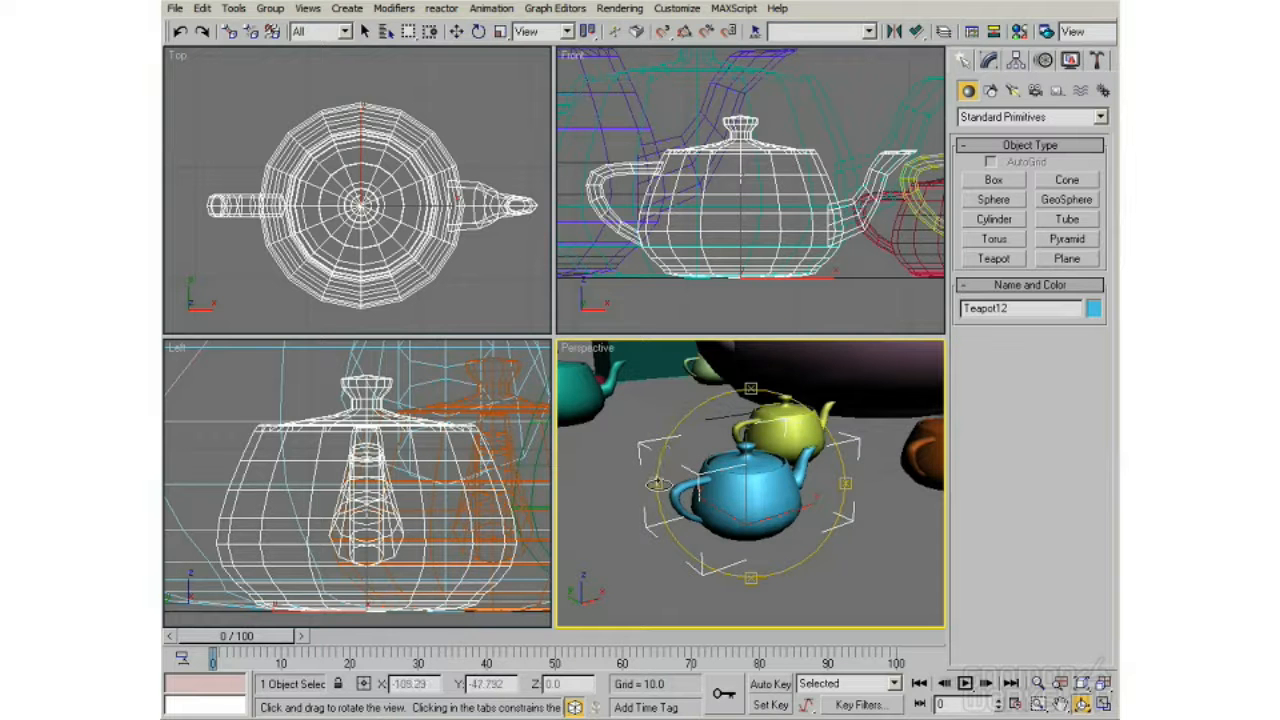
pyautogui.moveTo(653, 485); pyautogui.dragTo(648, 486)
pyautogui.moveTo(750, 398); pyautogui.dragTo(680, 512)
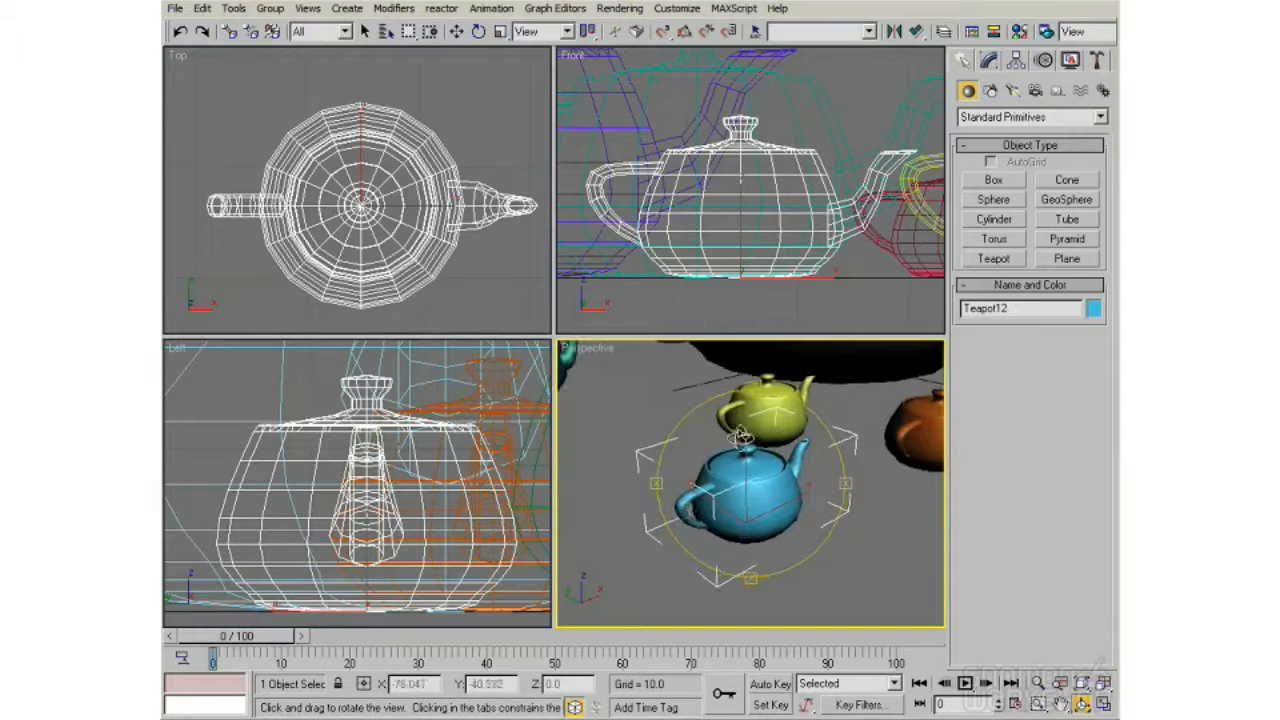
pyautogui.moveTo(753, 380)
pyautogui.mouseDown()
pyautogui.moveTo(745, 388)
pyautogui.moveTo(757, 373)
pyautogui.mouseUp()
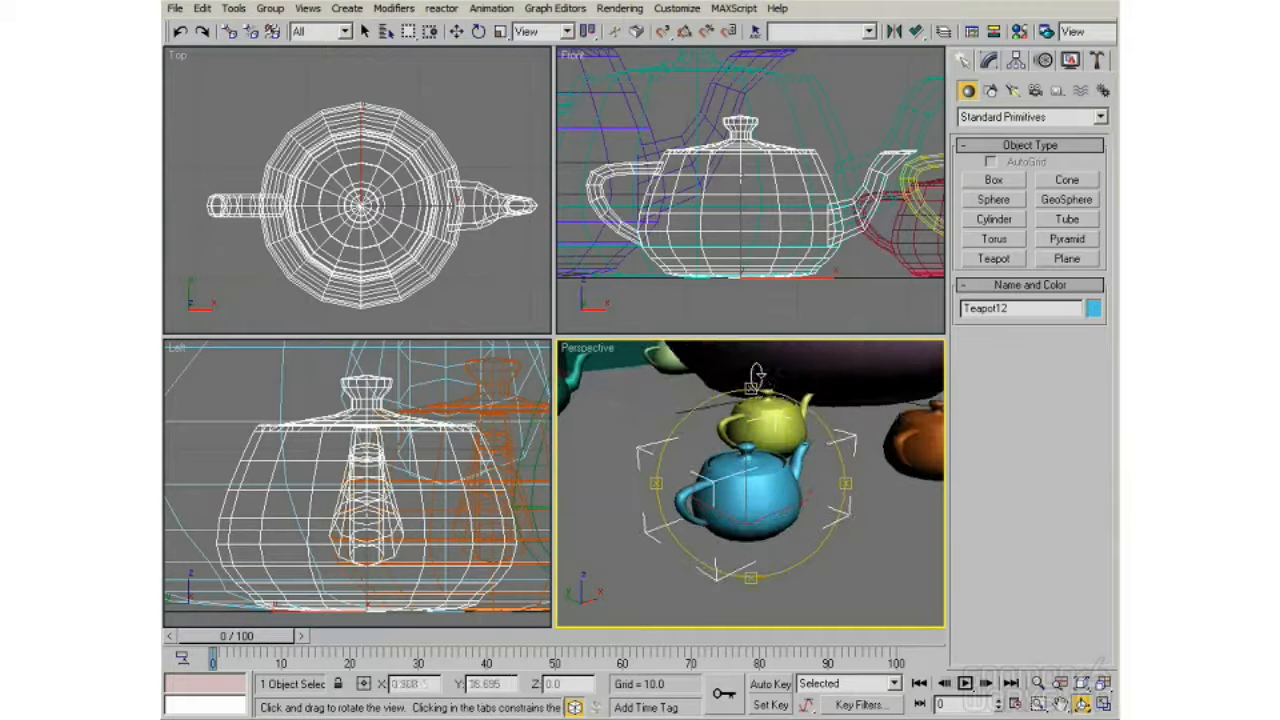
# Step: Activate the Zoom tool and orbit the Perspective view around the blue teapot while that tool stays active
pyautogui.click(1037, 683)
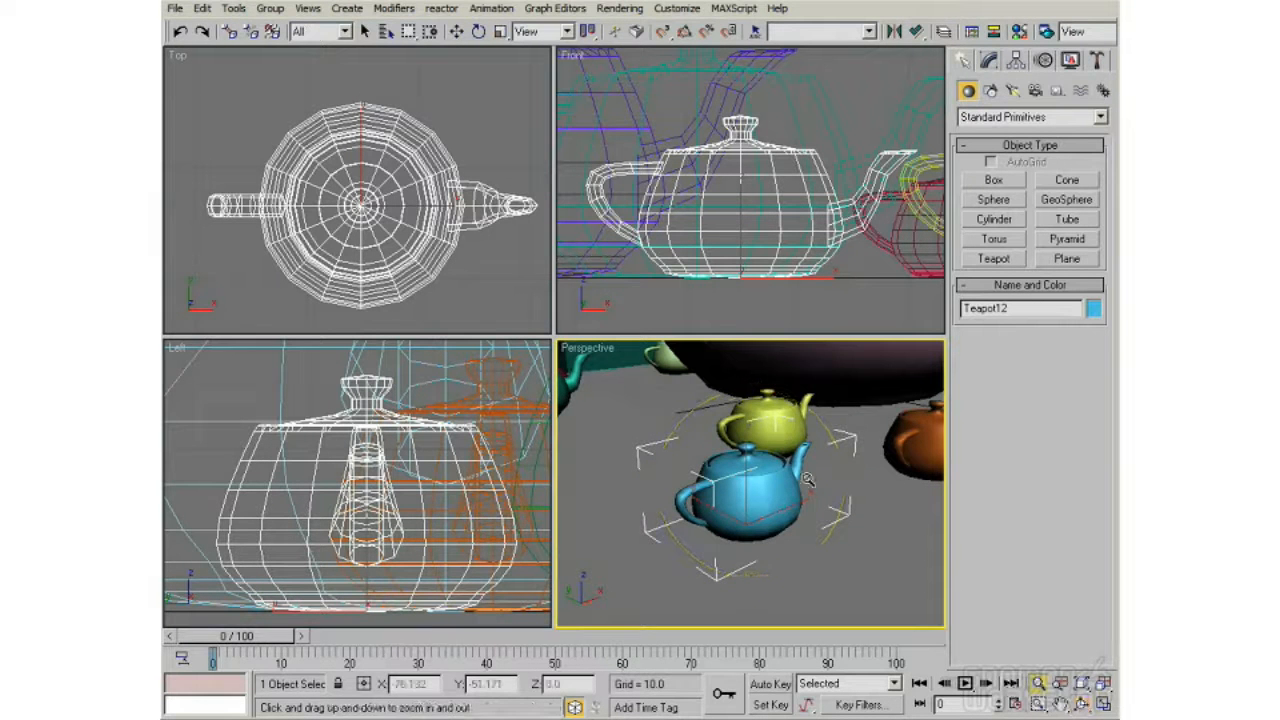
pyautogui.moveTo(745, 466)
pyautogui.mouseDown()
pyautogui.moveTo(745, 478)
pyautogui.moveTo(755, 455)
pyautogui.moveTo(769, 474)
pyautogui.mouseUp()
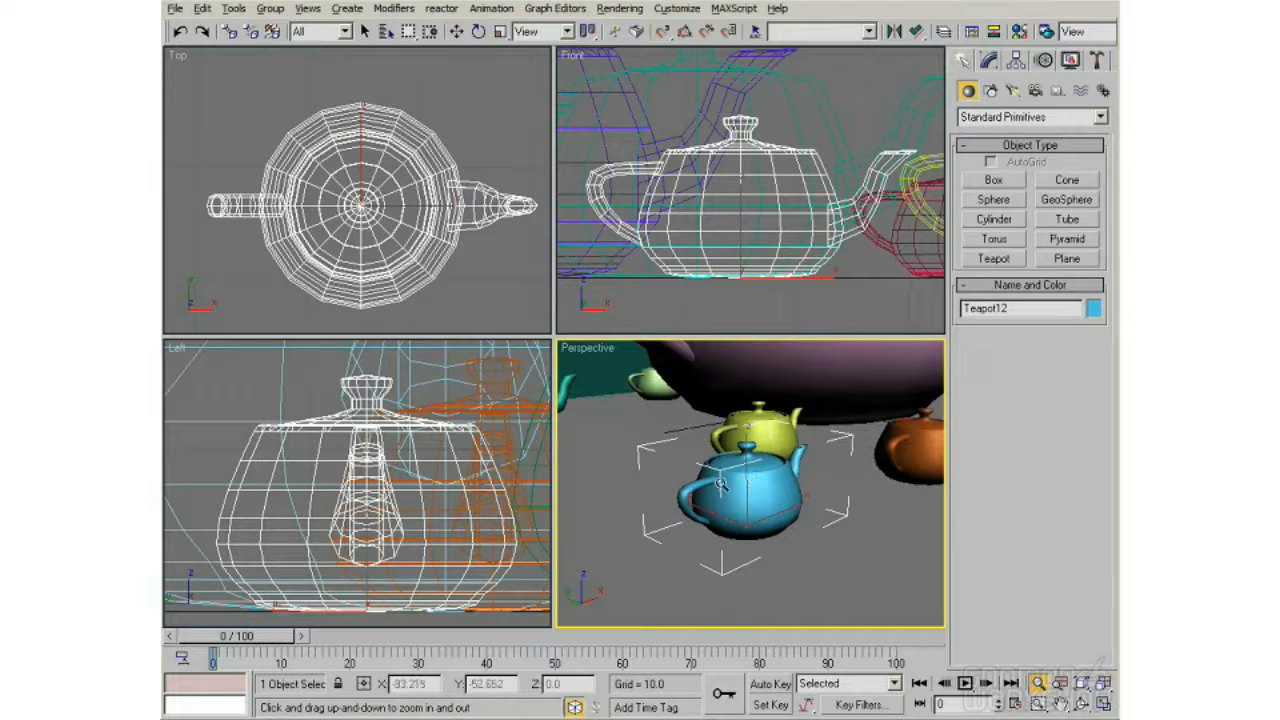
pyautogui.moveTo(692, 484); pyautogui.dragTo(720, 598)
pyautogui.keyDown('alt'); pyautogui.moveTo(720, 598); pyautogui.dragTo(676, 598, button='middle'); pyautogui.keyUp('alt')
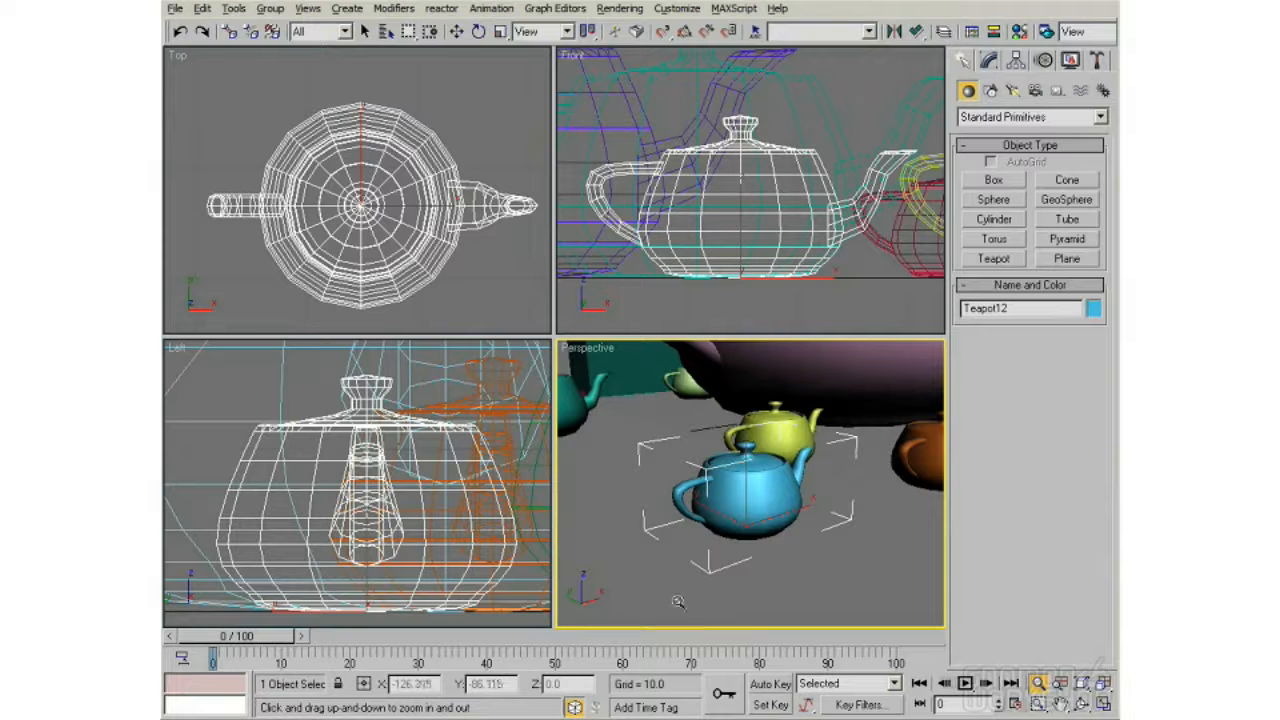
pyautogui.moveTo(768, 476)
pyautogui.keyDown('alt'); pyautogui.mouseDown(button='middle')
pyautogui.moveTo(750, 440)
pyautogui.moveTo(748, 478)
pyautogui.mouseUp(button='middle'); pyautogui.keyUp('alt')
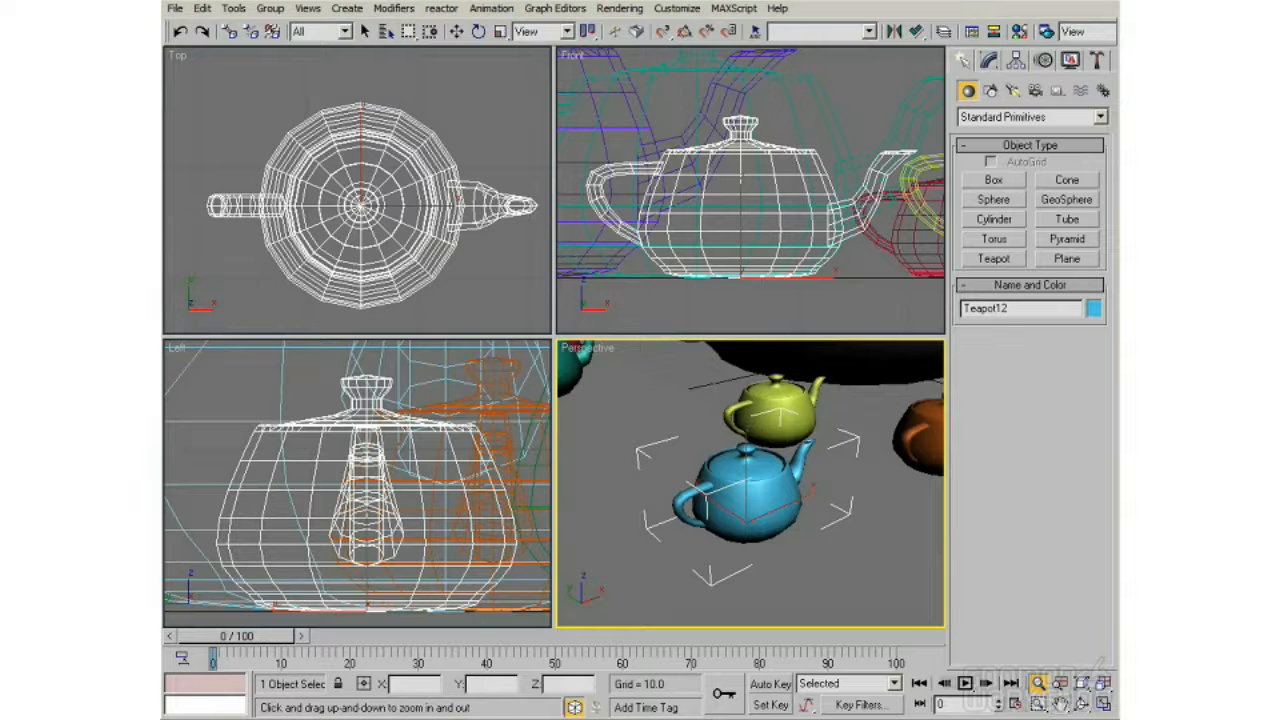
# Step: Orbit the Perspective view around the blue teapot with Arc Rotate Selected, and return to the Select Object tool
pyautogui.click(1088, 704)
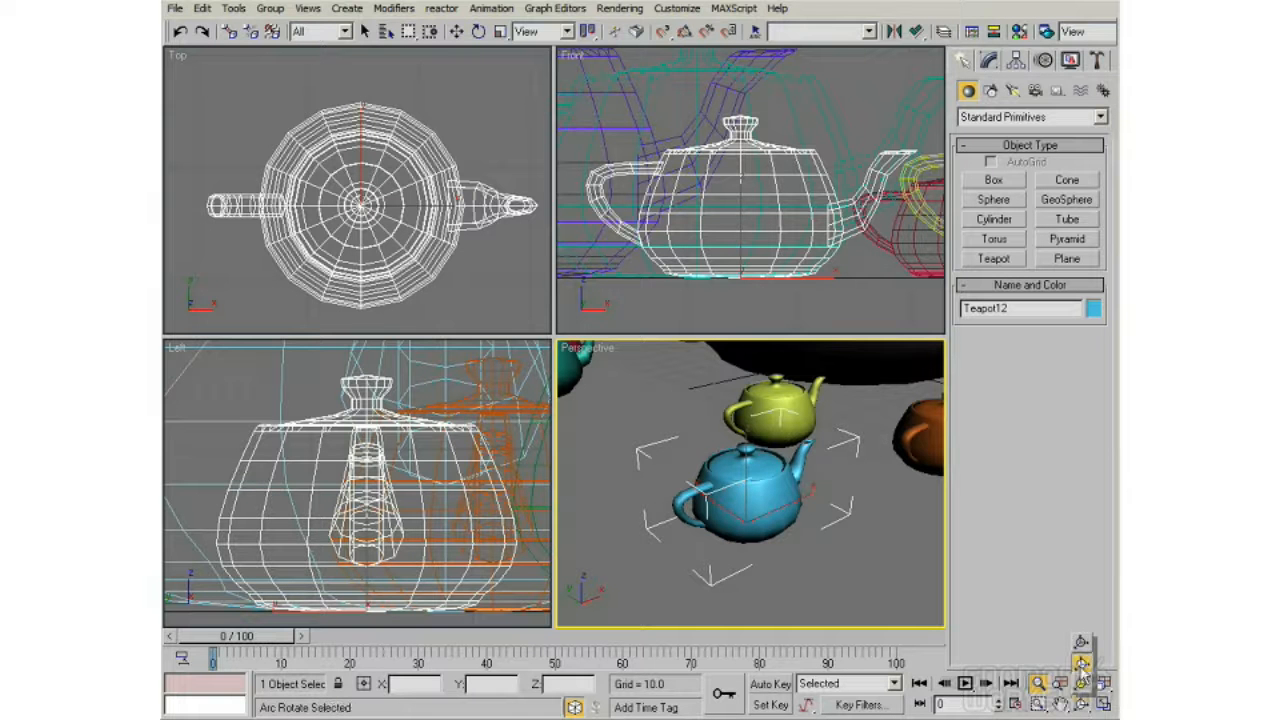
pyautogui.click(1081, 663)
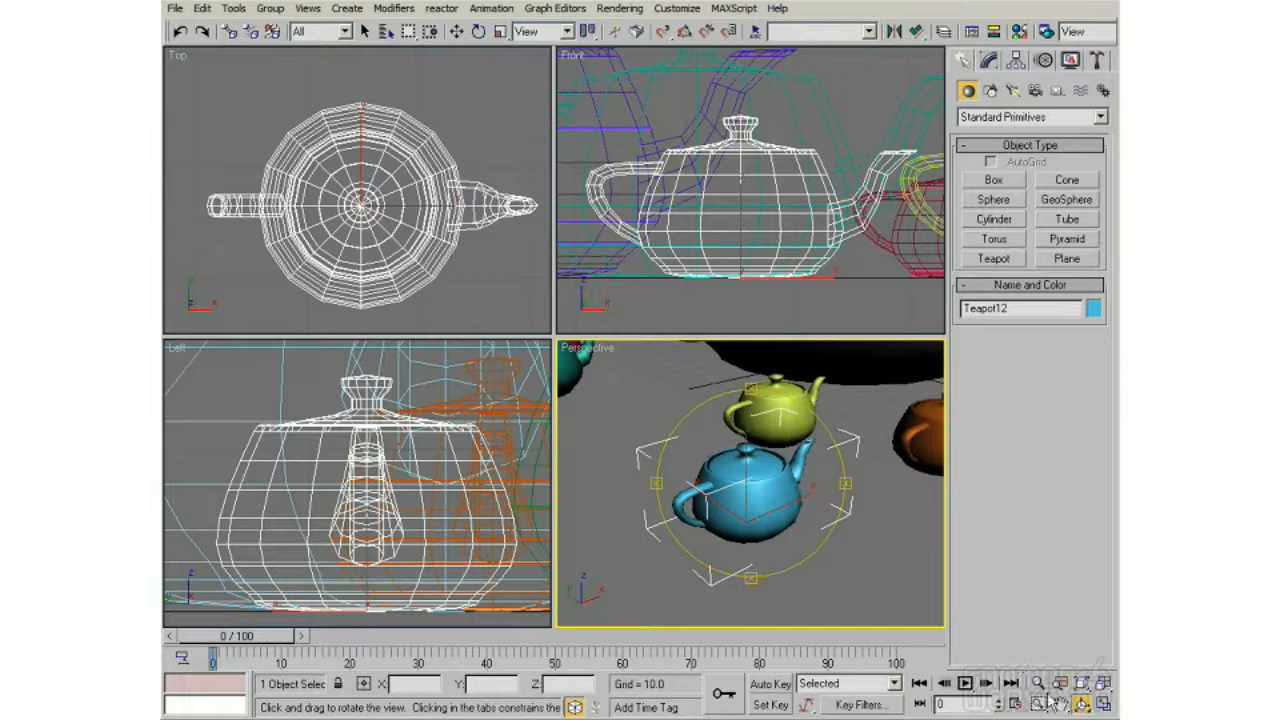
pyautogui.moveTo(778, 478)
pyautogui.mouseDown()
pyautogui.moveTo(805, 445)
pyautogui.moveTo(828, 470)
pyautogui.moveTo(822, 490)
pyautogui.moveTo(797, 481)
pyautogui.mouseUp()
pyautogui.click(365, 31)
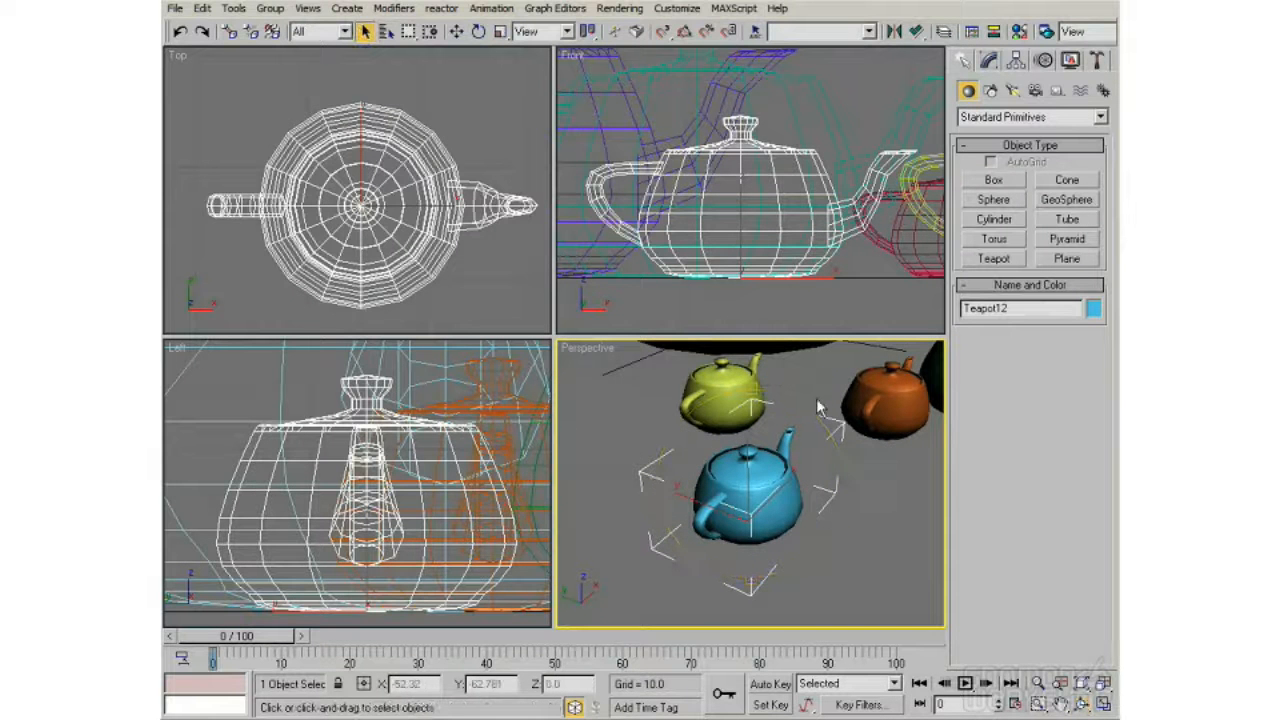
# Step: Select the yellow teapot, orbit the Perspective view around it while zooming out, and return to the Select Object tool
pyautogui.click(716, 387)
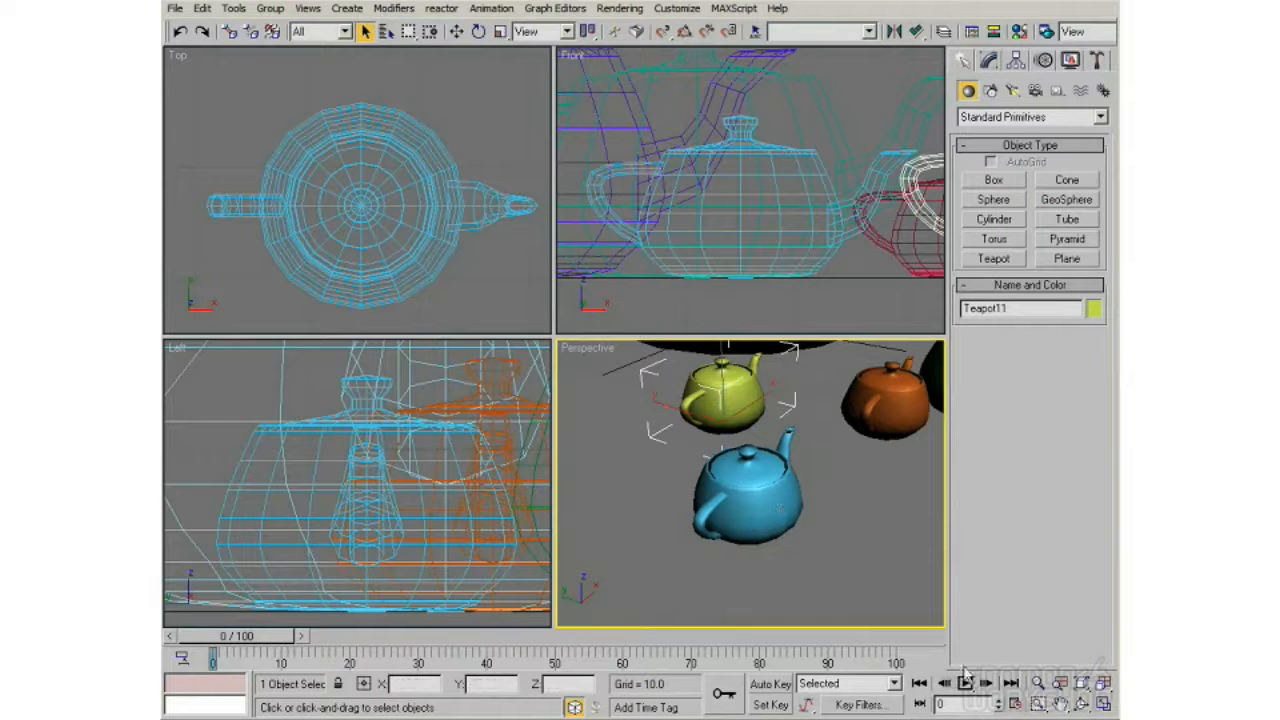
pyautogui.click(1081, 703)
pyautogui.moveTo(784, 496)
pyautogui.mouseDown()
pyautogui.moveTo(734, 443)
pyautogui.moveTo(798, 517)
pyautogui.moveTo(750, 432)
pyautogui.moveTo(790, 515)
pyautogui.moveTo(760, 452)
pyautogui.moveTo(768, 498)
pyautogui.mouseUp()
pyautogui.scroll(-3, 768, 498)
pyautogui.moveTo(758, 474); pyautogui.dragTo(747, 517, button='middle')
pyautogui.scroll(-2, 747, 517)
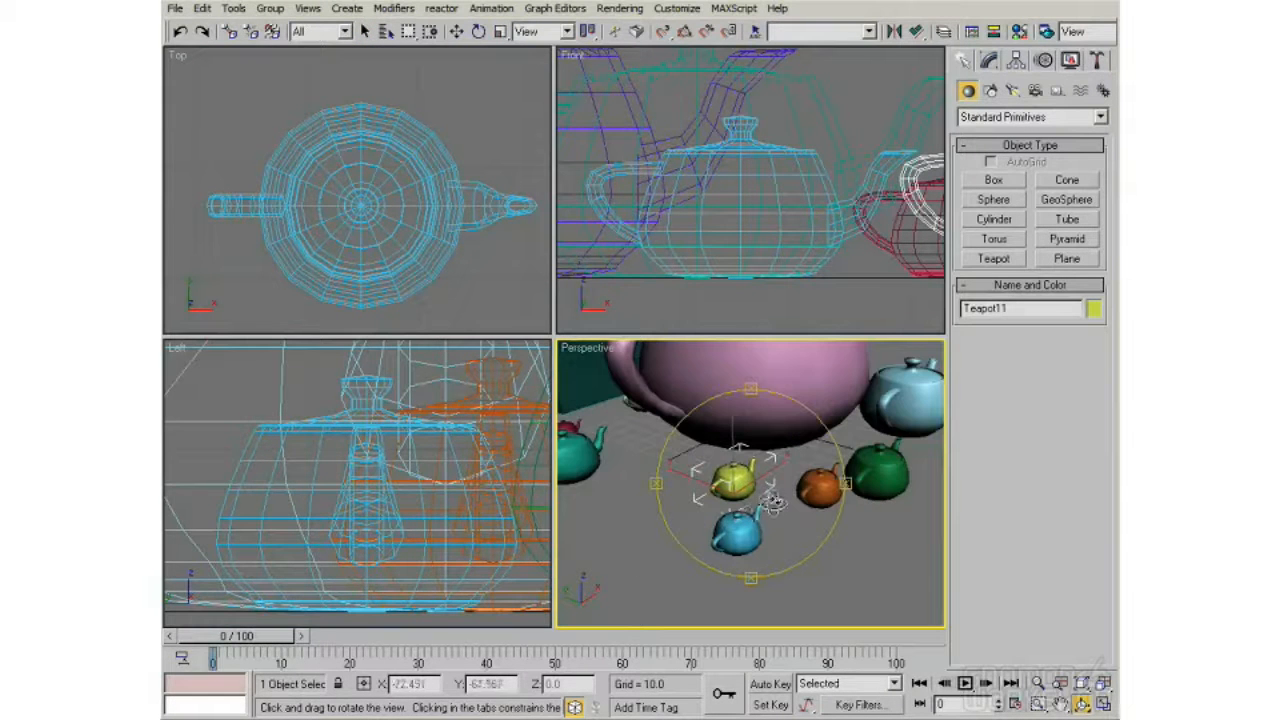
pyautogui.click(1037, 683)
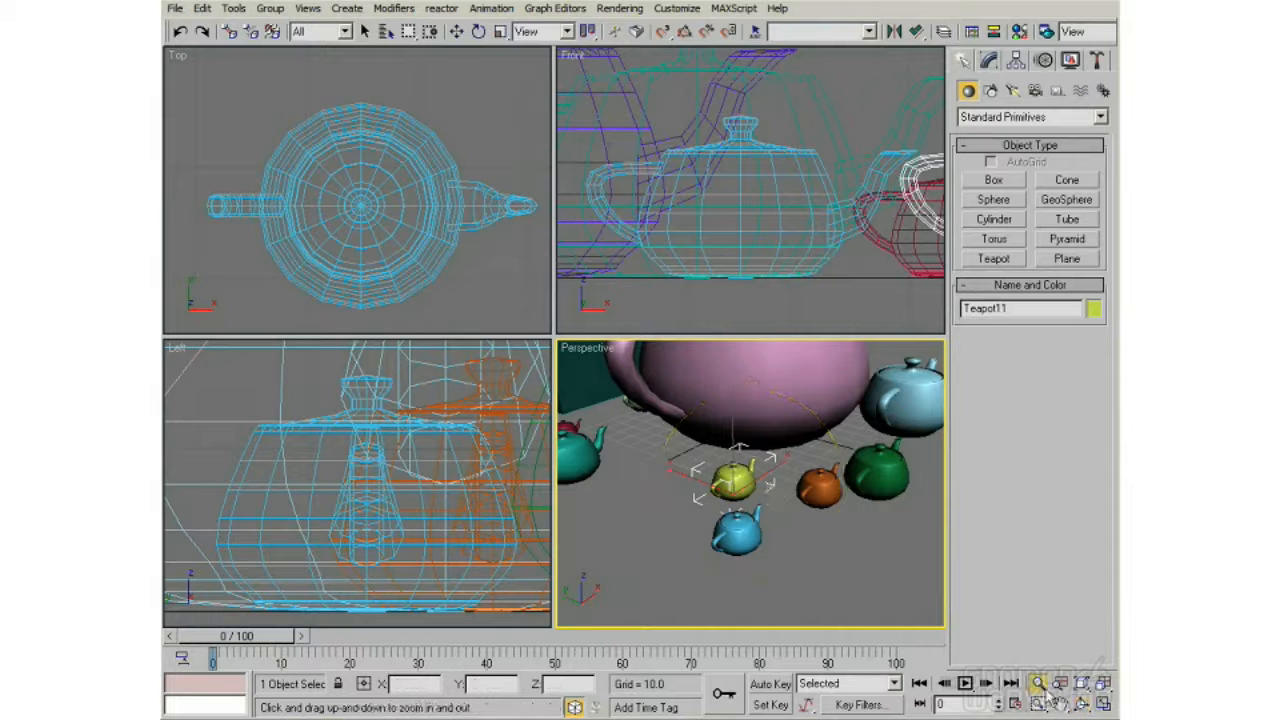
pyautogui.click(366, 32)
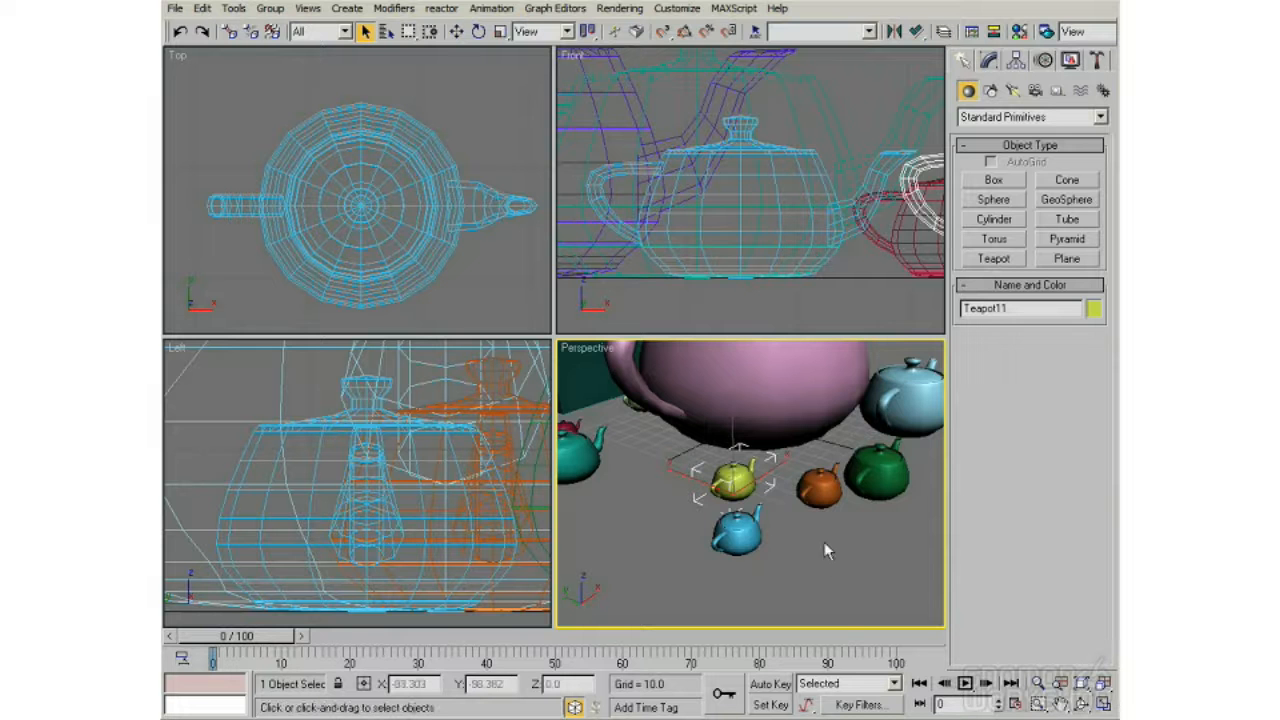
# Step: Select other teapots in turn in the Perspective viewport, ending with the small red one, and orbit the view around each selection
pyautogui.moveTo(741, 490)
pyautogui.keyDown('alt'); pyautogui.mouseDown(button='middle')
pyautogui.moveTo(770, 440)
pyautogui.moveTo(722, 520)
pyautogui.moveTo(745, 470)
pyautogui.mouseUp(button='middle'); pyautogui.keyUp('alt')
pyautogui.click(718, 548)
pyautogui.click(765, 422)
pyautogui.keyDown('alt'); pyautogui.moveTo(765, 422); pyautogui.dragTo(694, 468, button='middle'); pyautogui.keyUp('alt')
pyautogui.click(642, 405)
pyautogui.keyDown('alt'); pyautogui.moveTo(642, 405); pyautogui.dragTo(690, 428, button='middle'); pyautogui.keyUp('alt')
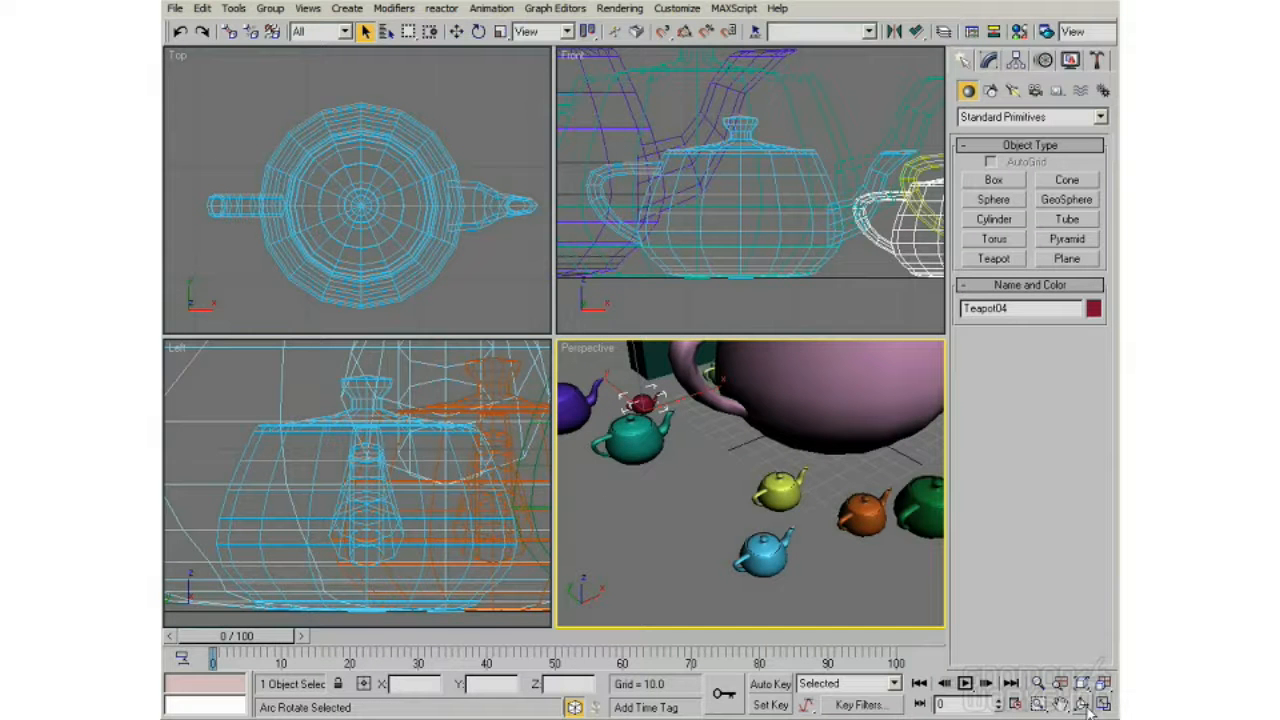
# Step: Switch to the plain Arc Rotate variant and orbit the Perspective view about its own centre
pyautogui.moveTo(1088, 705); pyautogui.dragTo(1084, 648)
pyautogui.moveTo(788, 505); pyautogui.dragTo(640, 472)
pyautogui.moveTo(725, 480)
pyautogui.mouseDown()
pyautogui.moveTo(656, 483)
pyautogui.moveTo(724, 502)
pyautogui.mouseUp()
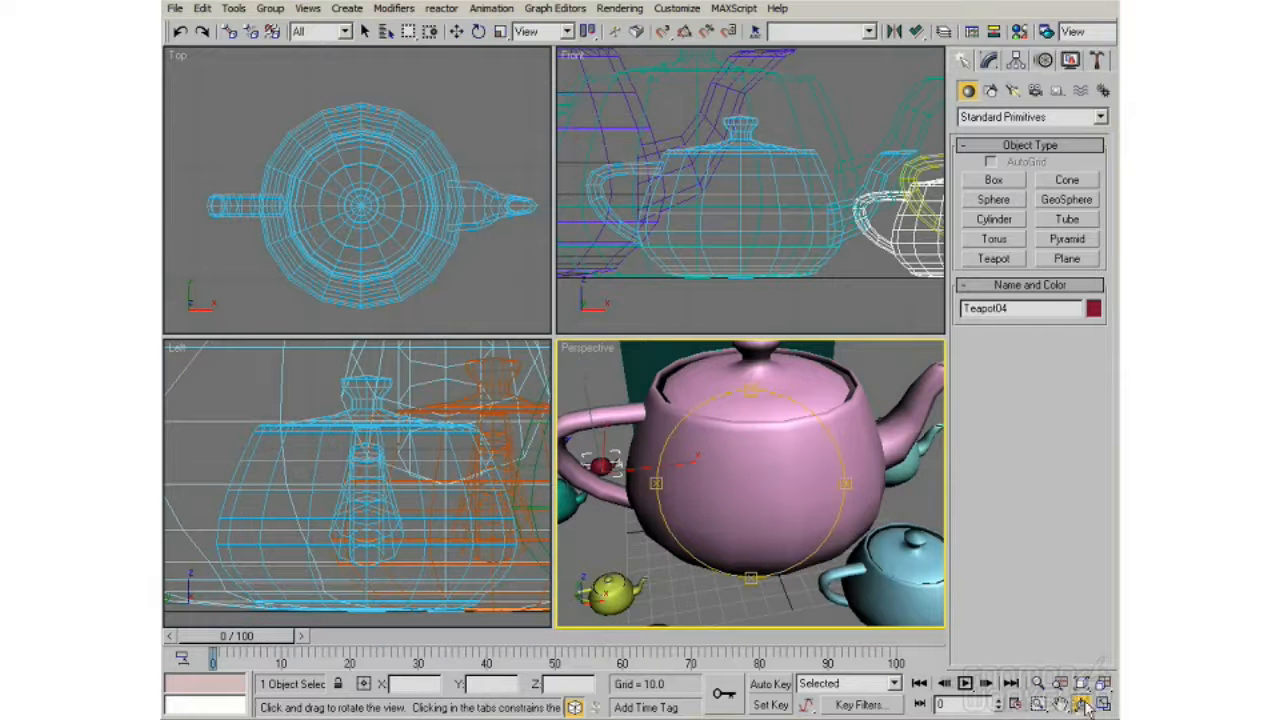
# Step: Switch to Arc Rotate Selected and orbit the Perspective view around the selected red teapot
pyautogui.moveTo(1087, 705); pyautogui.dragTo(1082, 659)
pyautogui.moveTo(1084, 706); pyautogui.dragTo(1082, 665)
pyautogui.moveTo(774, 522); pyautogui.dragTo(750, 495)
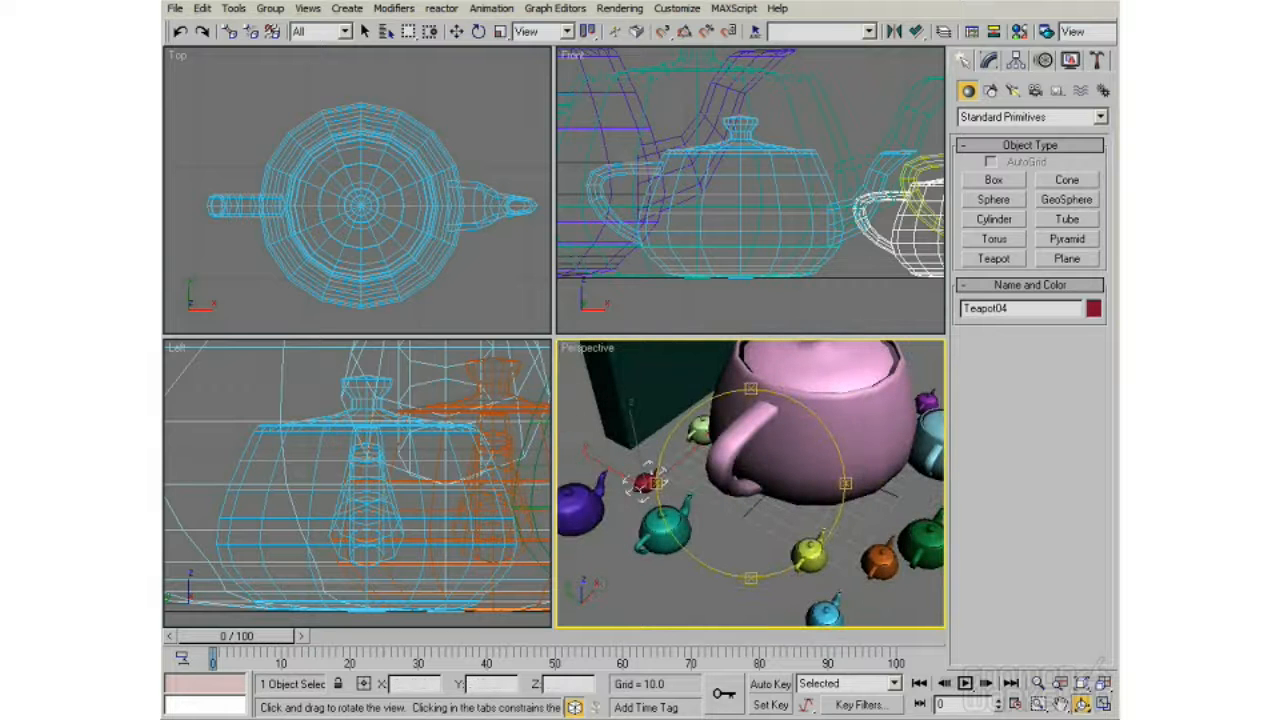
# Step: Compare the three orbit variants: Arc Rotate, Arc Rotate Selected and Arc Rotate SubObject
pyautogui.moveTo(1083, 706); pyautogui.dragTo(1086, 685)
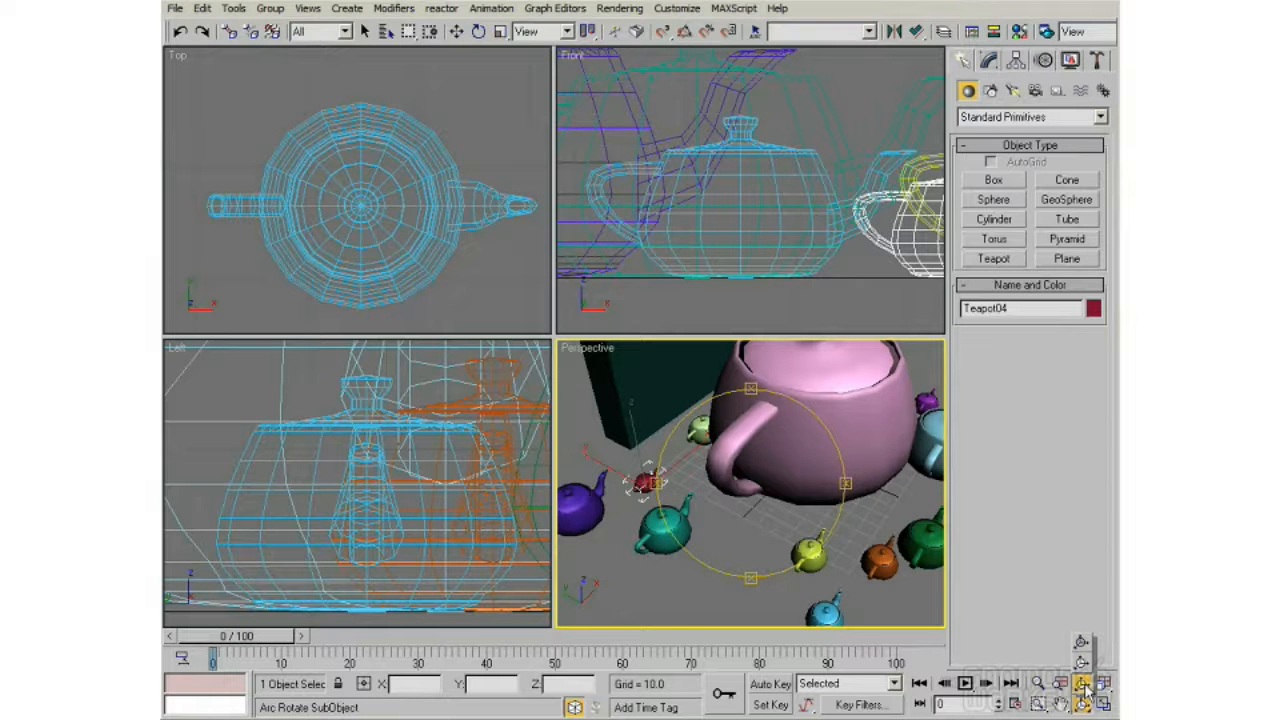
pyautogui.moveTo(1087, 690); pyautogui.dragTo(1090, 650)
pyautogui.moveTo(1082, 705); pyautogui.dragTo(1084, 645)
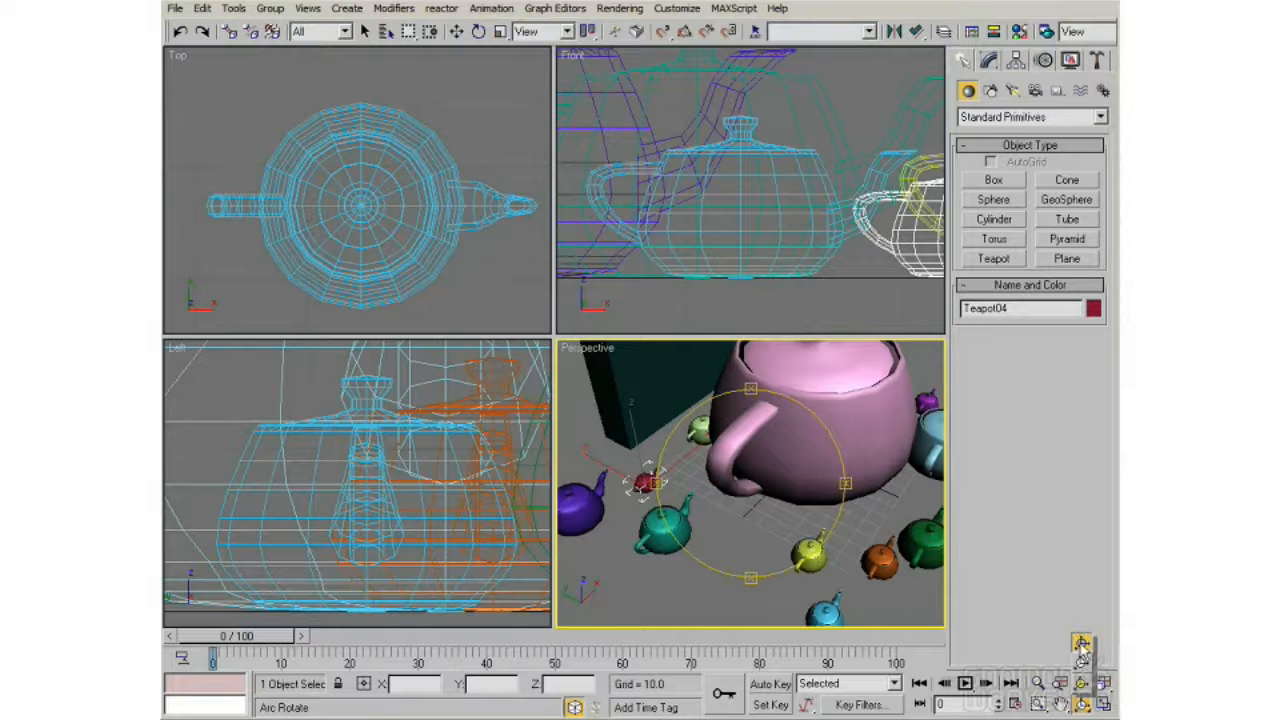
pyautogui.moveTo(1082, 643); pyautogui.dragTo(1083, 664)
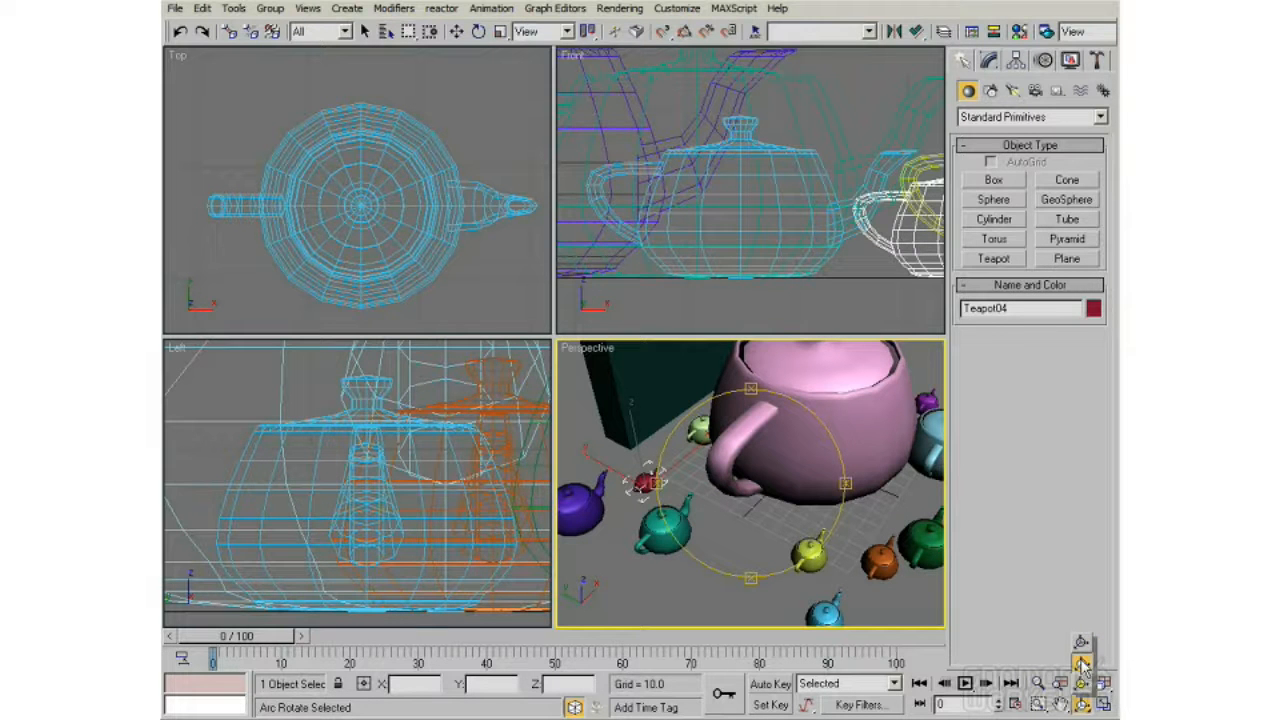
pyautogui.moveTo(1083, 664); pyautogui.dragTo(1085, 684)
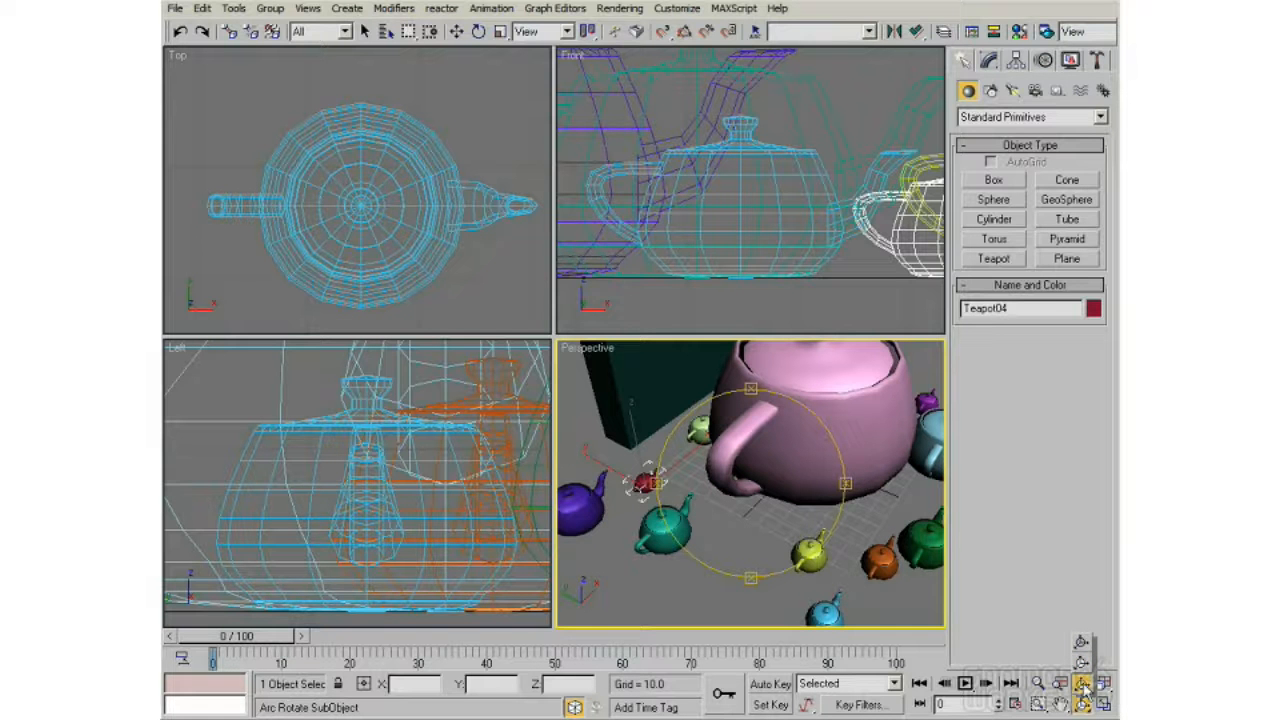
# Step: Choose Arc Rotate SubObject, orbit the Perspective view, and zoom out to show the box and all the teapots
pyautogui.moveTo(1085, 684); pyautogui.dragTo(1084, 686)
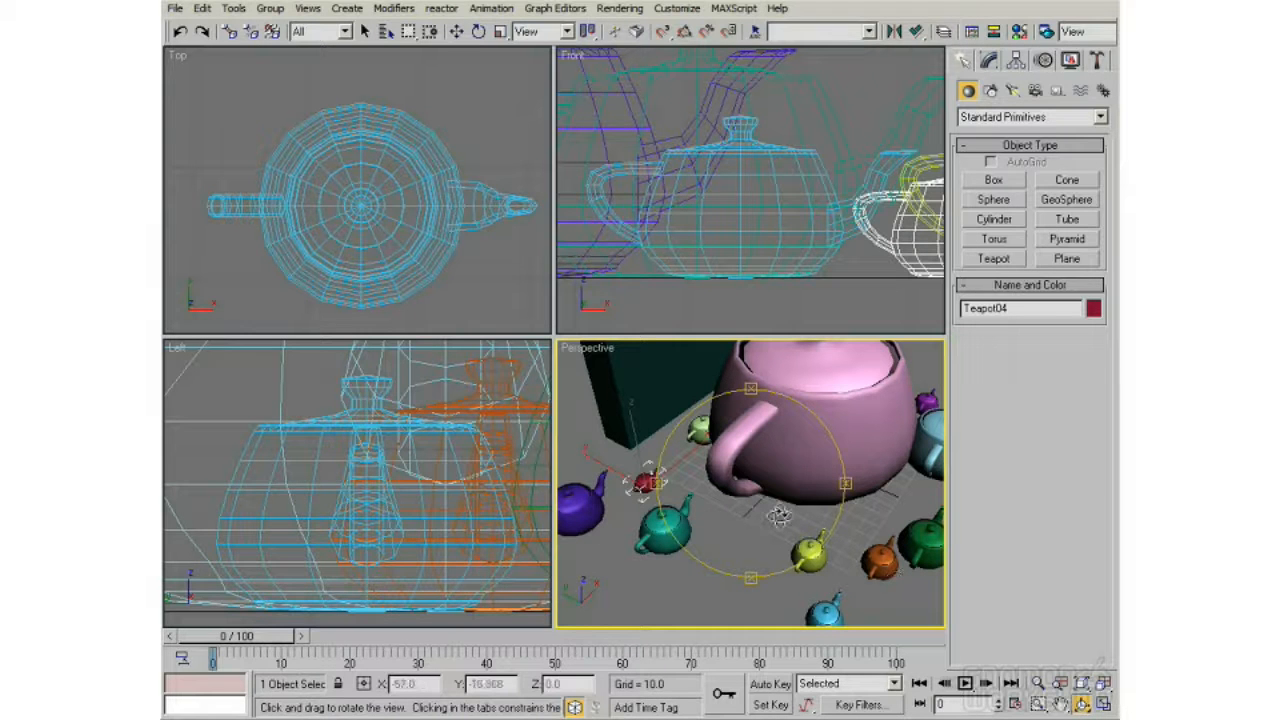
pyautogui.moveTo(772, 494); pyautogui.dragTo(722, 487)
pyautogui.scroll(-3, 723, 488)
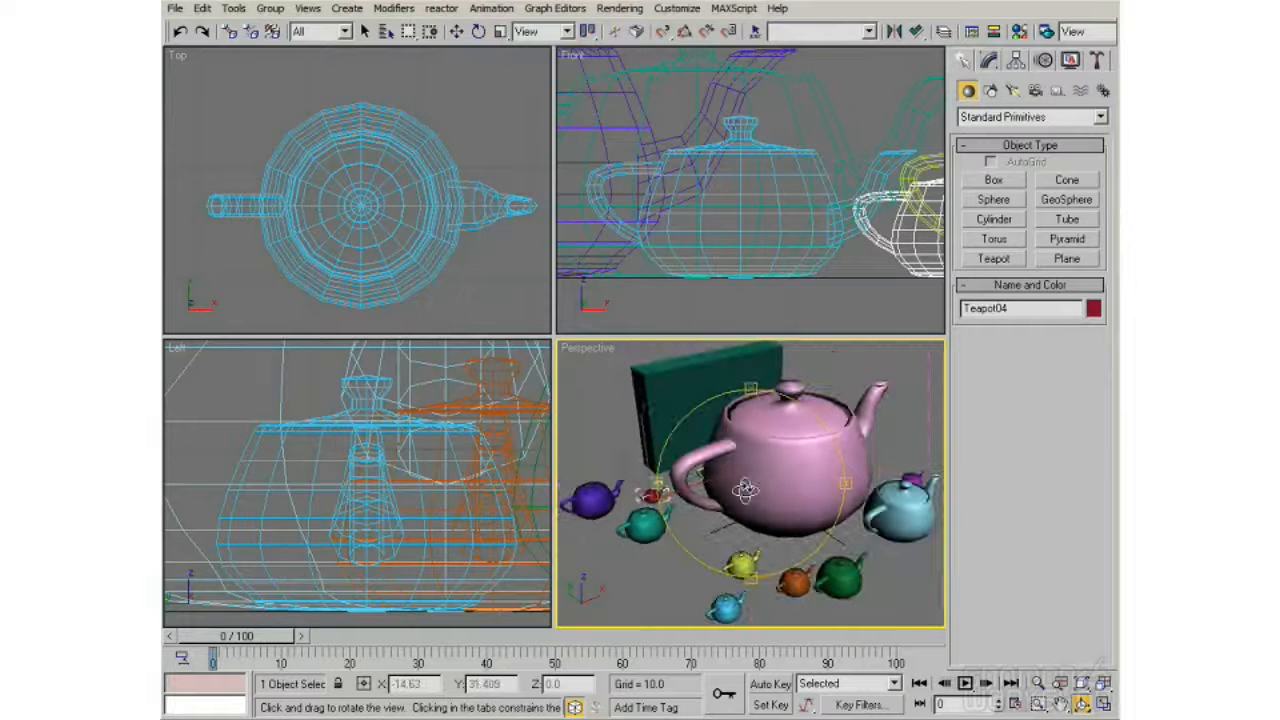